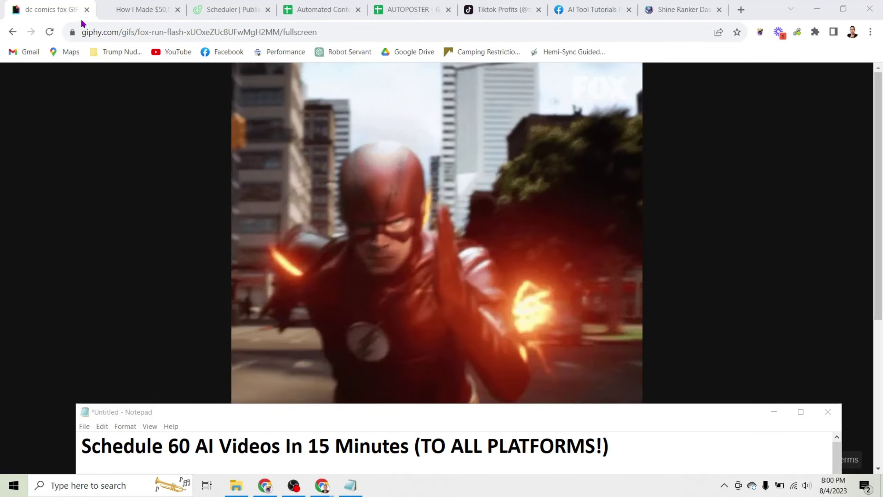
Switch from the aicashplan.com page to the Radaar scheduler calendar, then bring the Notepad notes forward.
click(132, 9)
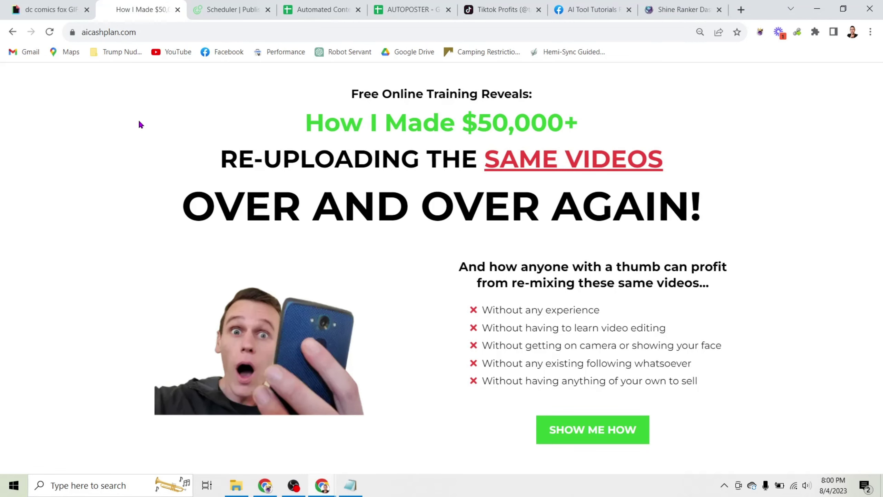
click(229, 14)
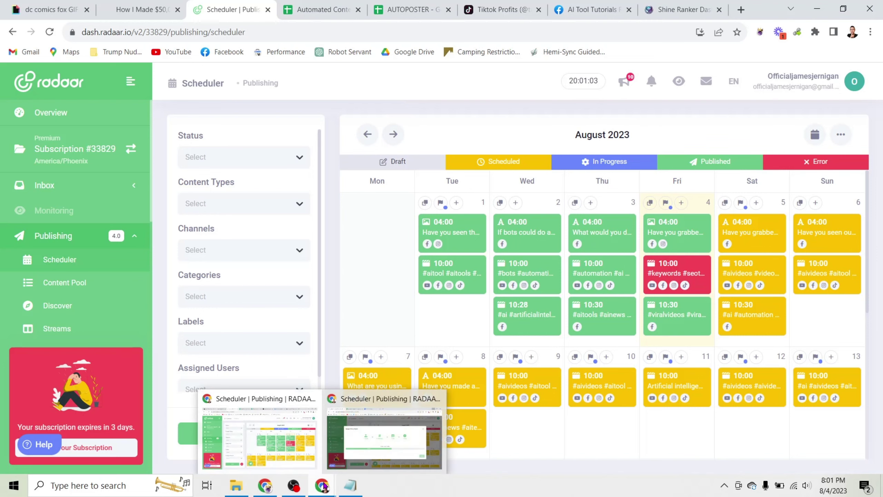
click(346, 486)
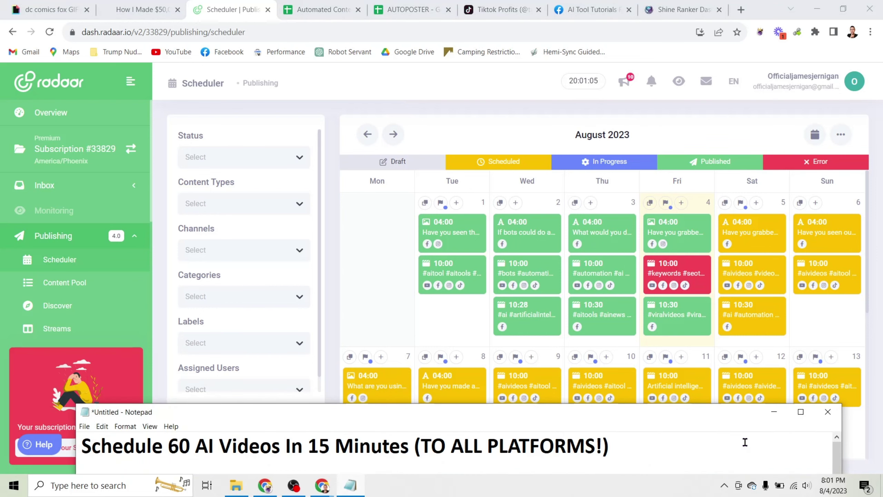
Maximize the notes, highlight the Comment 'YES' line, '15 minutes' and the Step 1 spreadsheet phrases, then minimize.
click(800, 412)
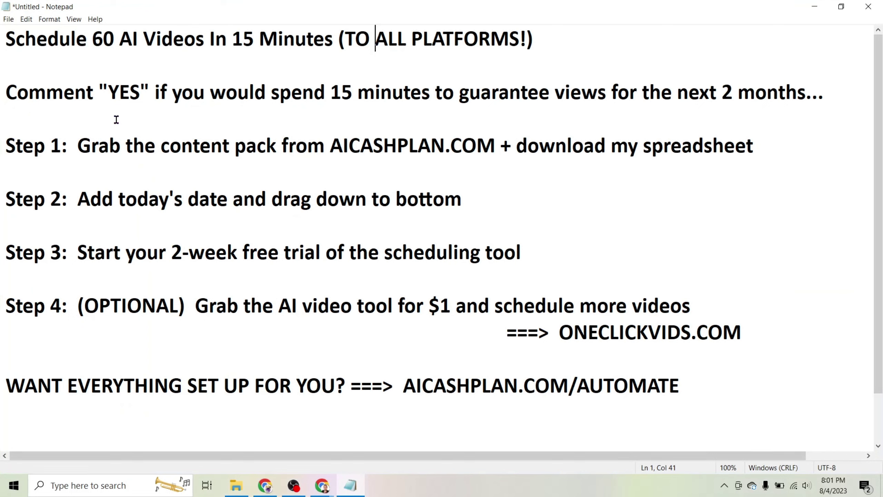
click(6, 93)
drag(6, 93, 284, 108)
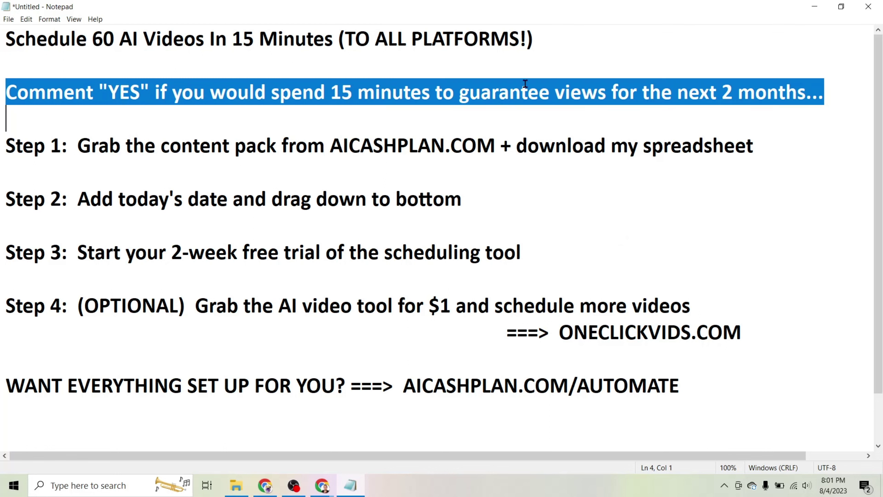
click(581, 95)
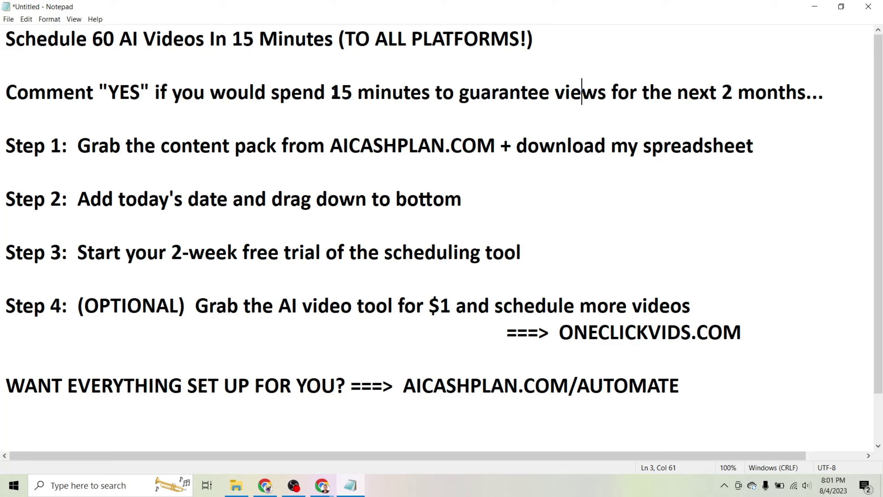
drag(331, 92, 430, 92)
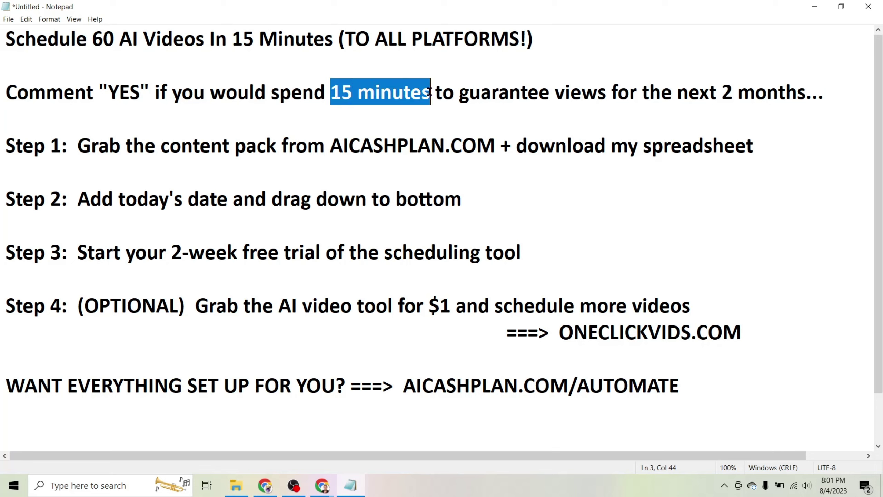
click(430, 92)
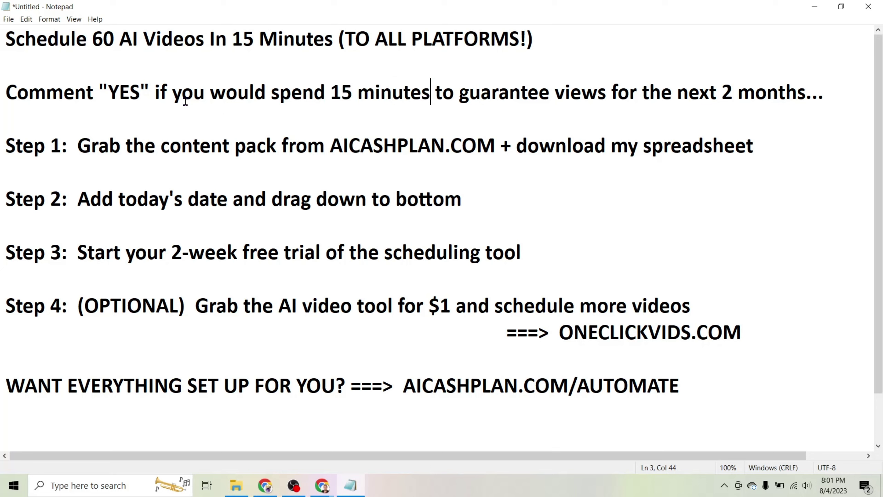
drag(77, 145, 486, 144)
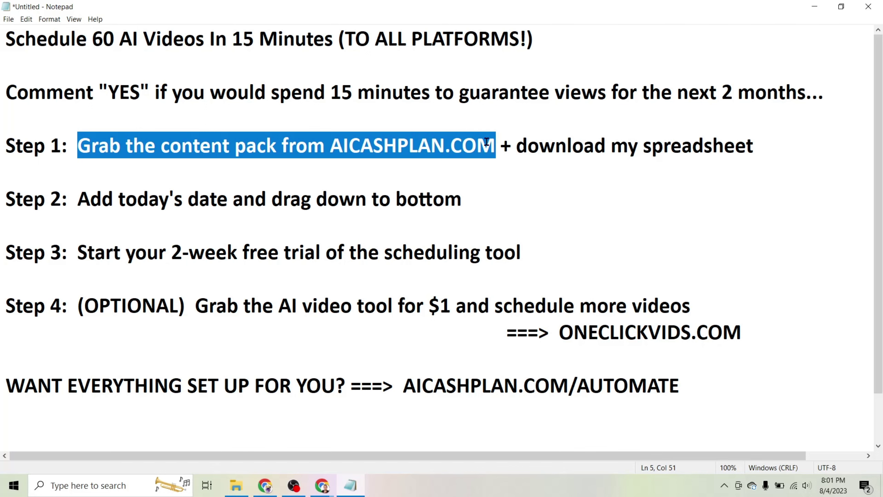
drag(517, 146, 757, 145)
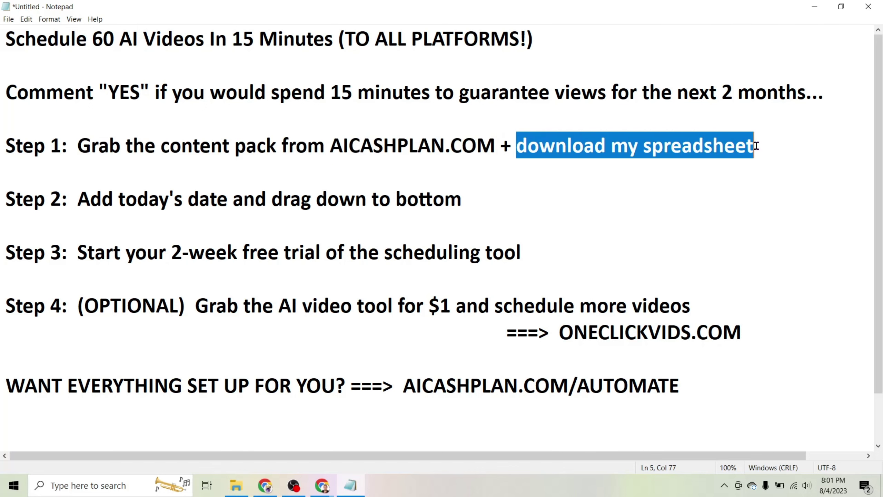
click(813, 8)
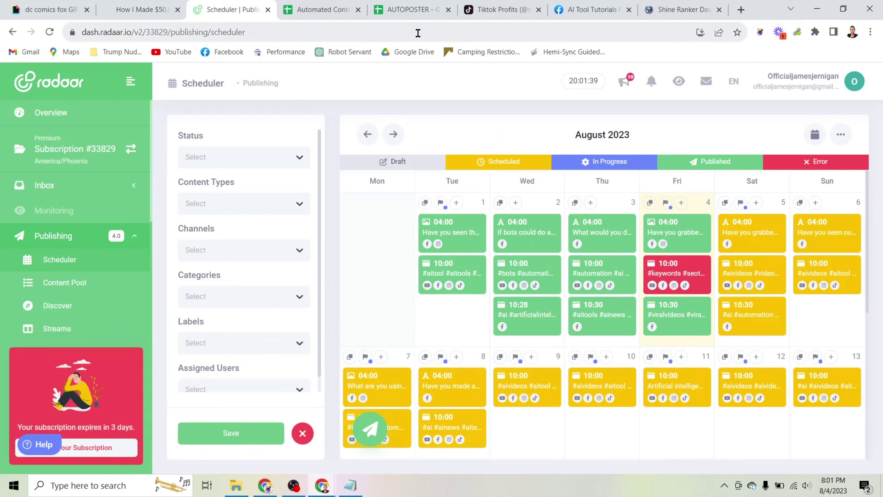
Browse the Automated Content Pack's Automation Tools and DONE FOR YOU VIDEOS sheets, then open AUTOPOSTER.
click(135, 11)
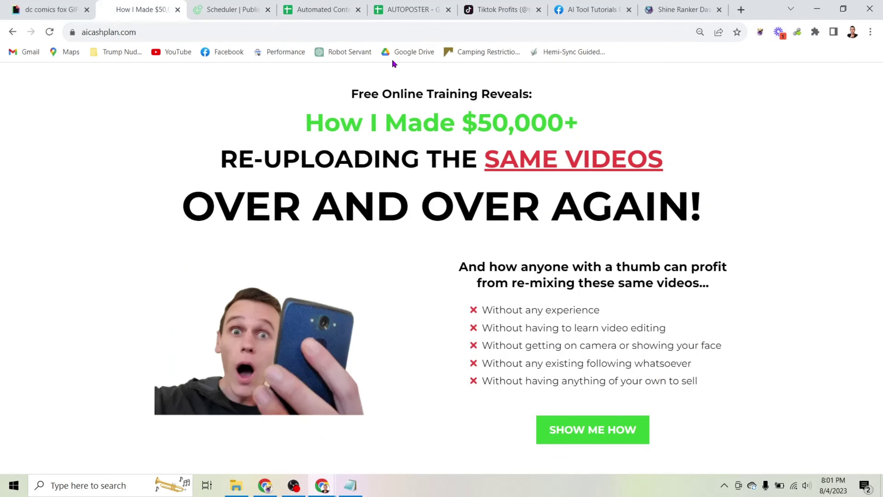
click(308, 9)
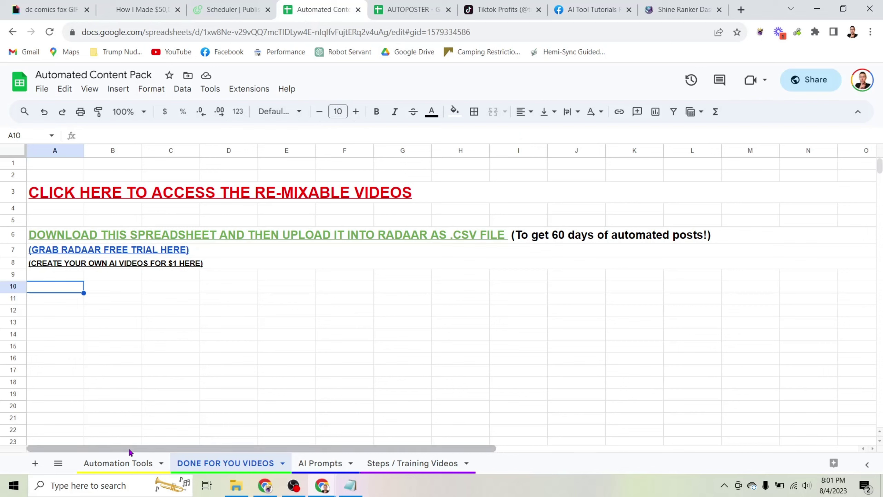
click(114, 463)
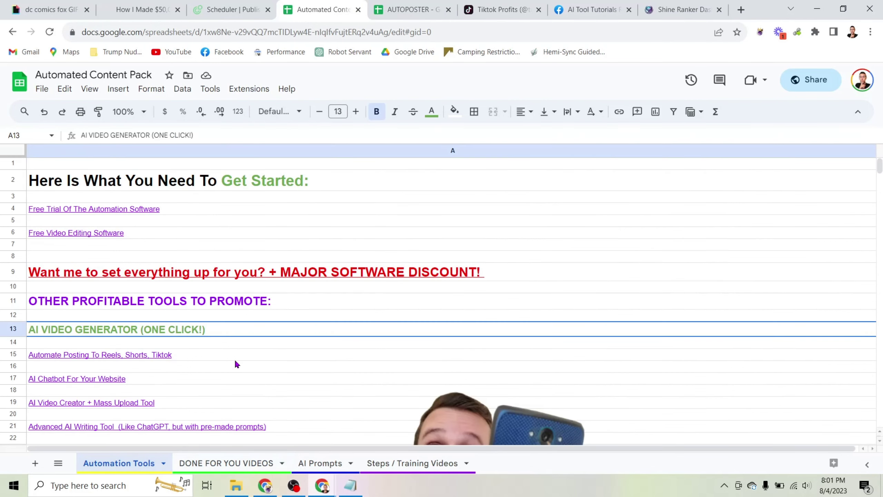
scroll(335, 272, down, 3)
scroll(299, 242, down, 7)
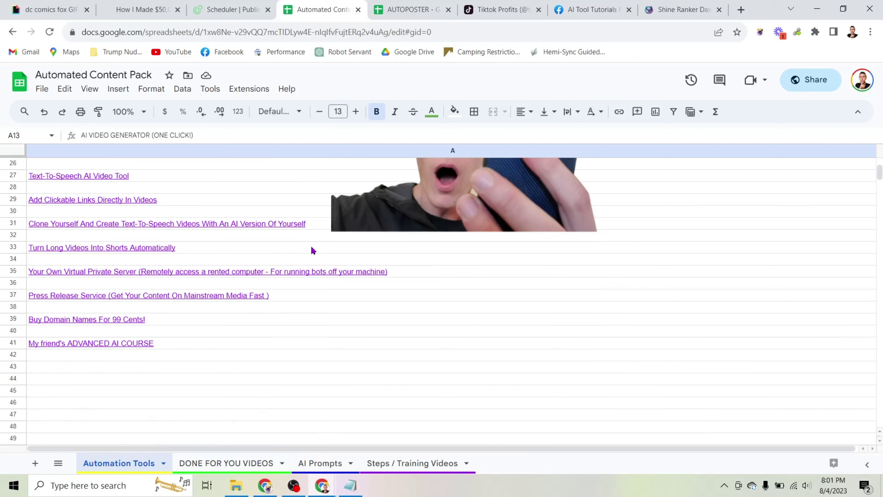
scroll(312, 249, up, 5)
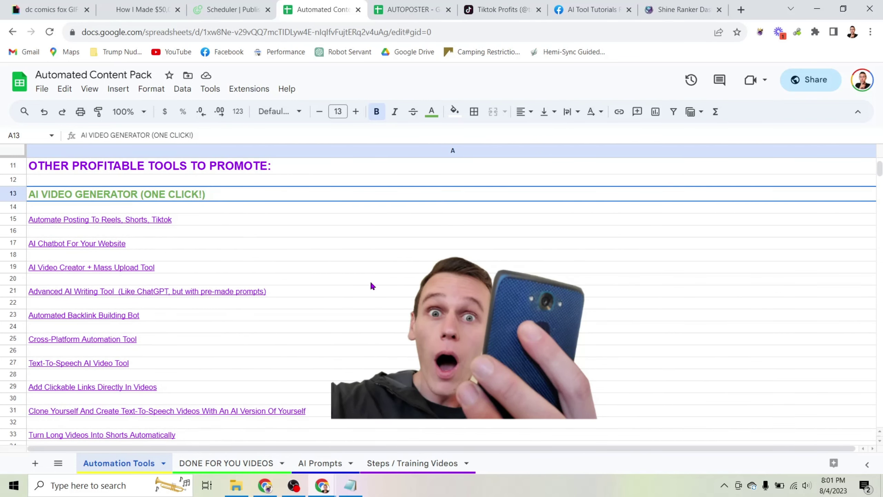
scroll(370, 286, down, 1)
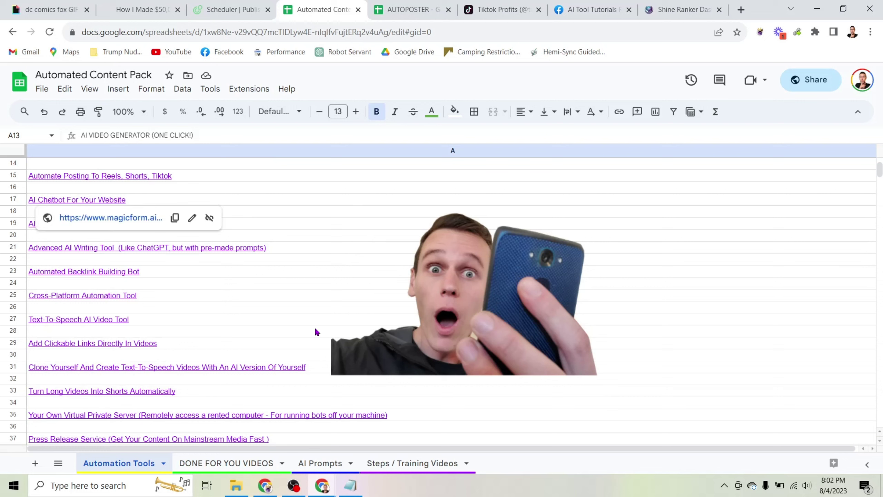
click(236, 462)
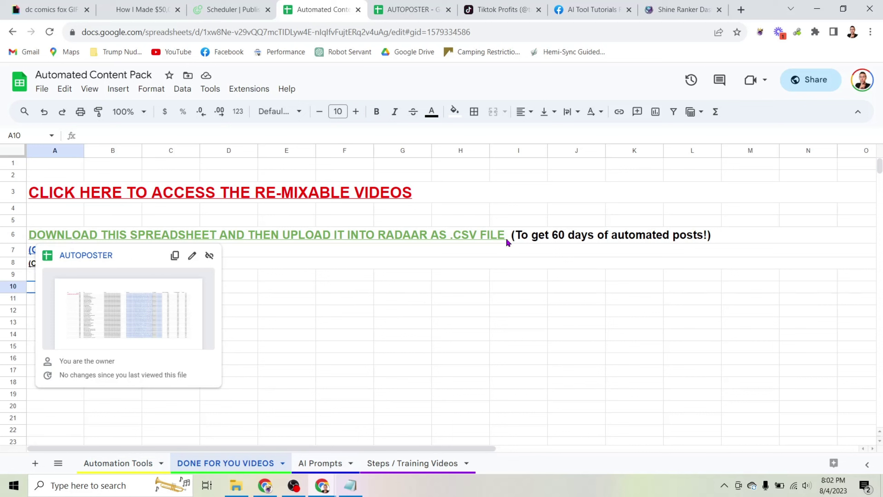
click(409, 7)
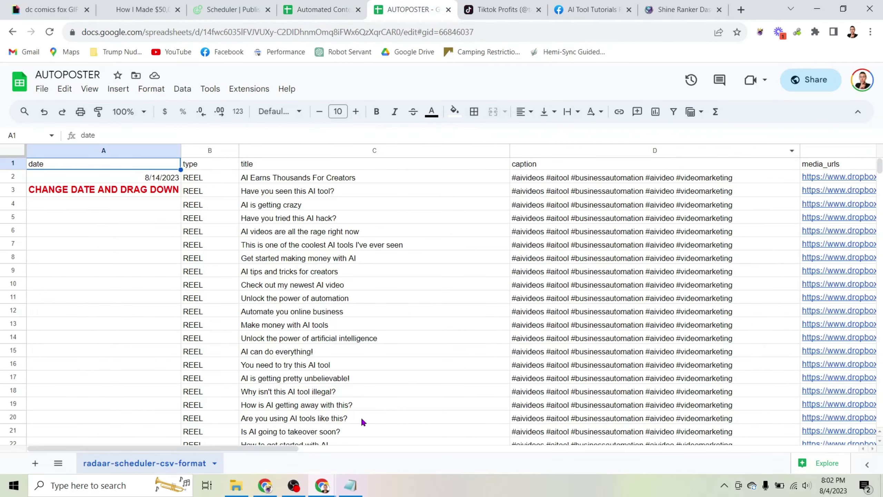
Highlight the Step 2 instruction in the Notepad notes, then hide the notes.
click(350, 485)
click(477, 148)
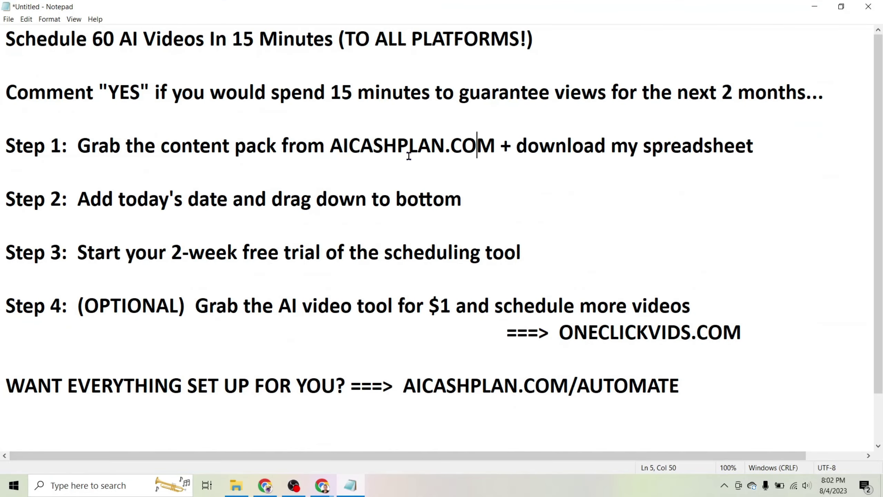
drag(78, 199, 462, 201)
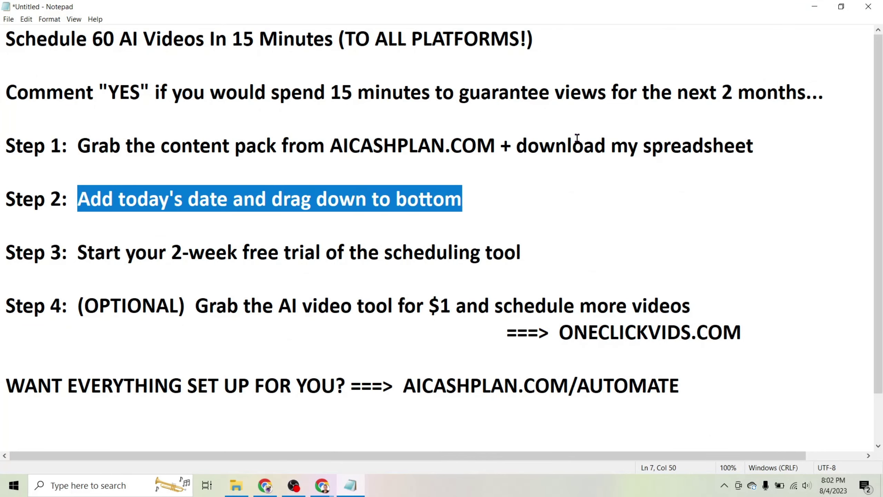
click(817, 5)
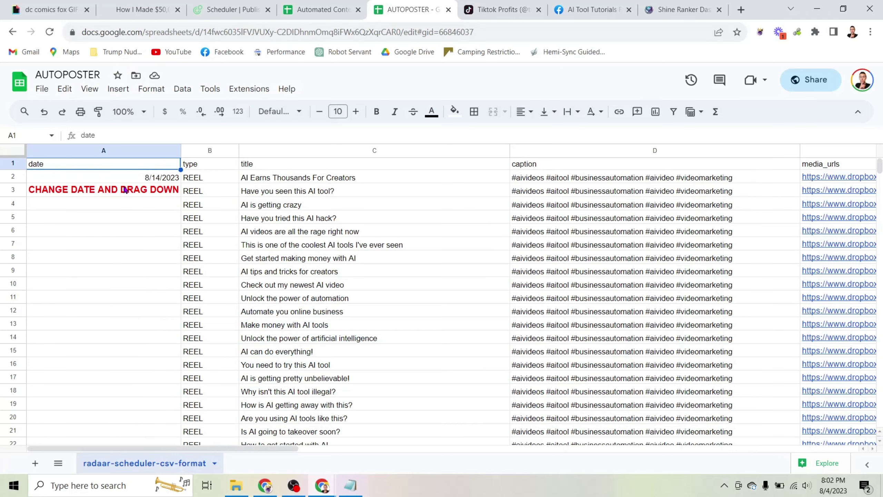
Set A2 to today's date 8/4/2023 and fill the daily dates down to 10/1/2023 in A60.
click(161, 178)
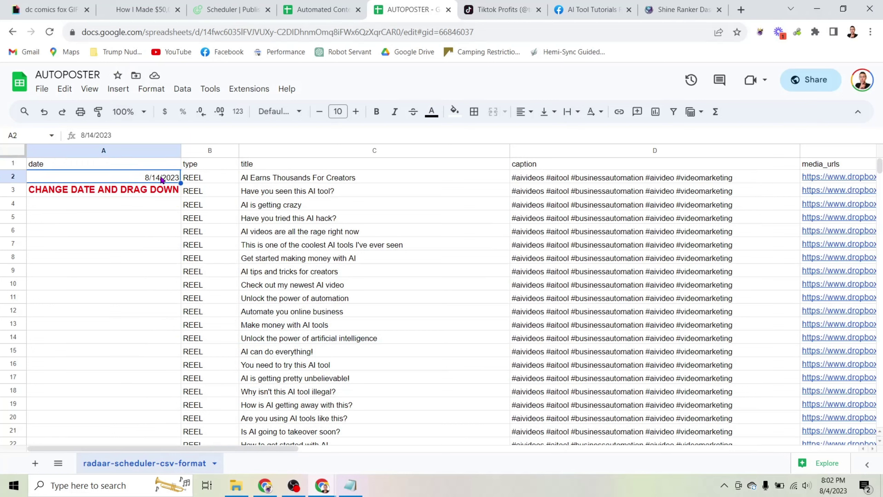
double_click(159, 179)
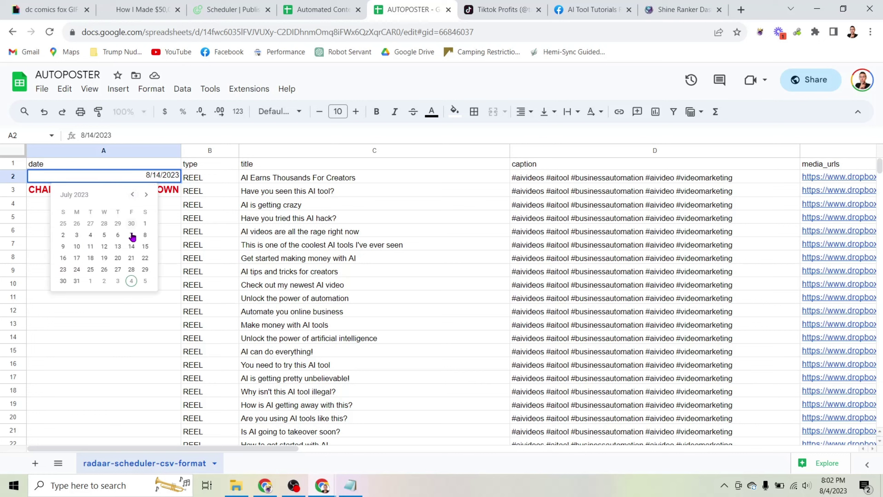
click(131, 223)
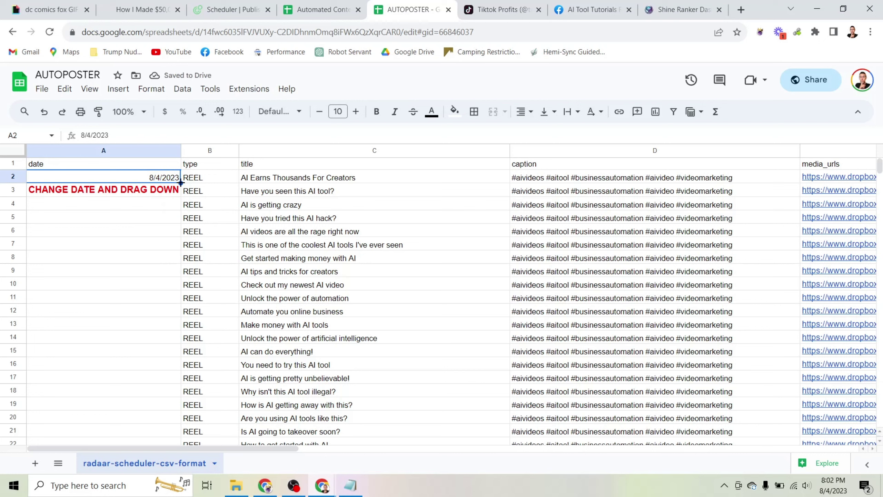
drag(180, 182, 173, 381)
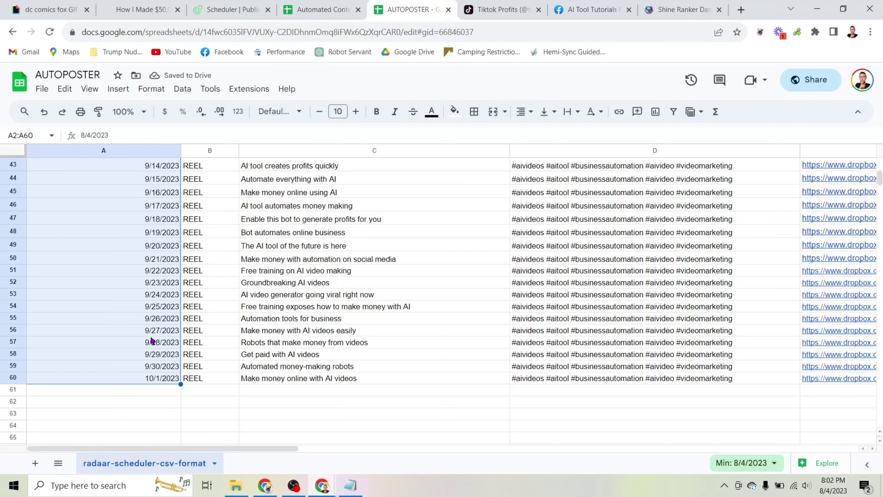
click(139, 396)
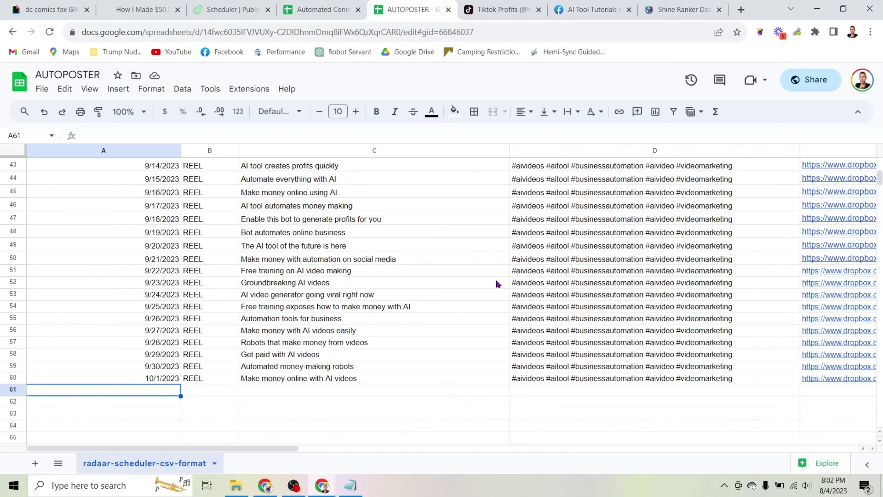
scroll(571, 284, up, 10)
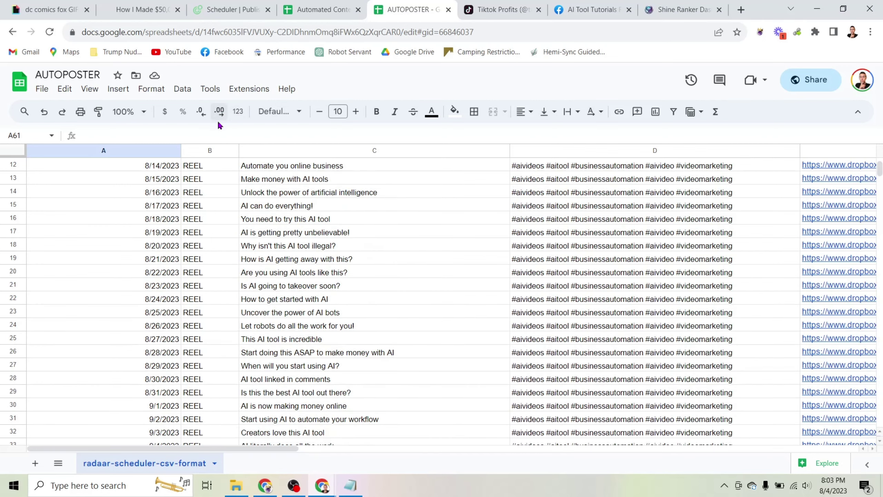
Highlight the download-the-spreadsheet part of Step 1 in the notes, then hide them.
click(350, 485)
click(363, 217)
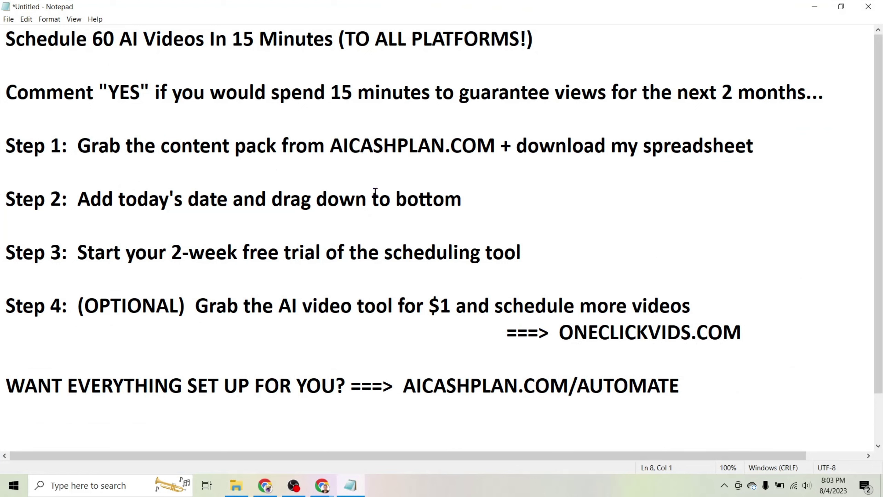
drag(527, 144, 735, 144)
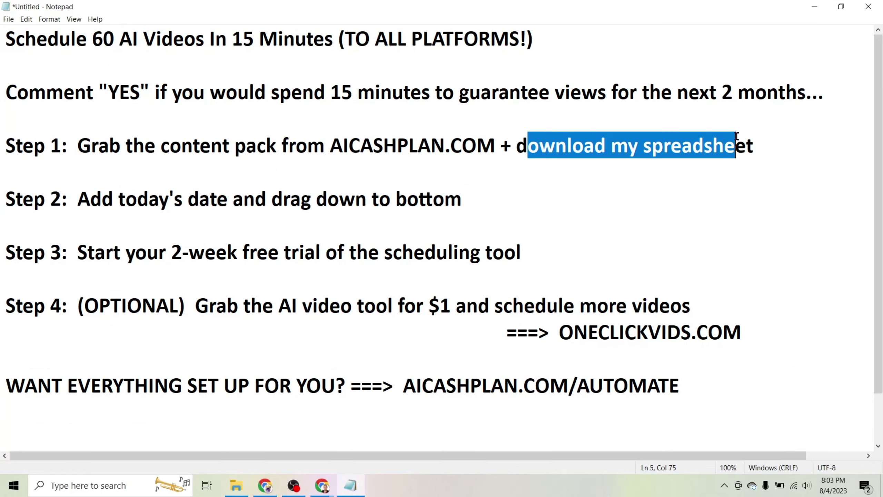
click(814, 6)
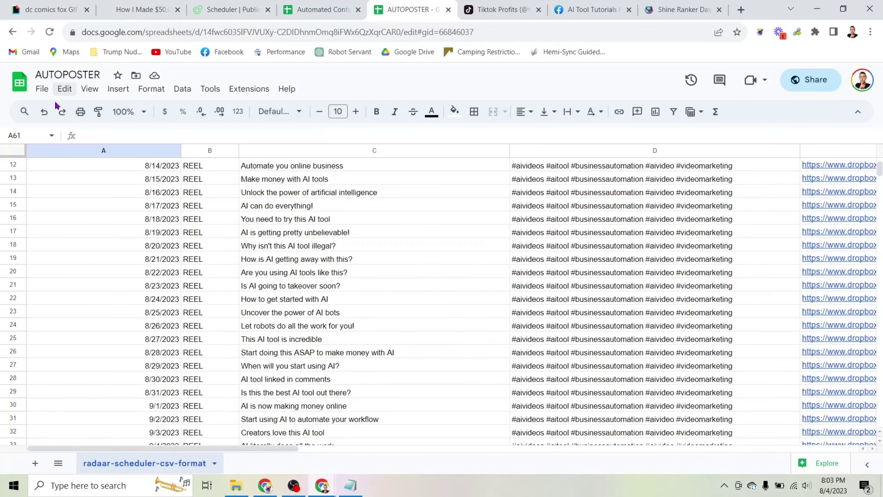
Download the AUTOPOSTER sheet via File > Download > Comma Separated Values (.csv).
click(47, 96)
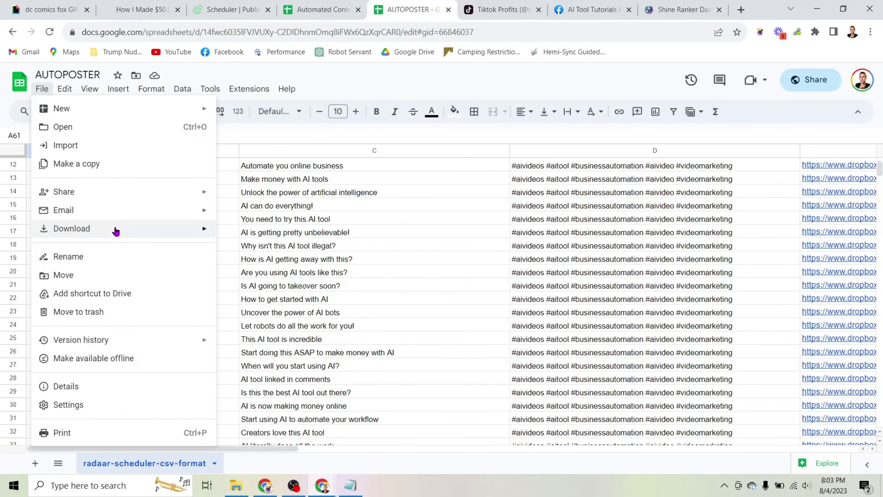
mouse_move(116, 232)
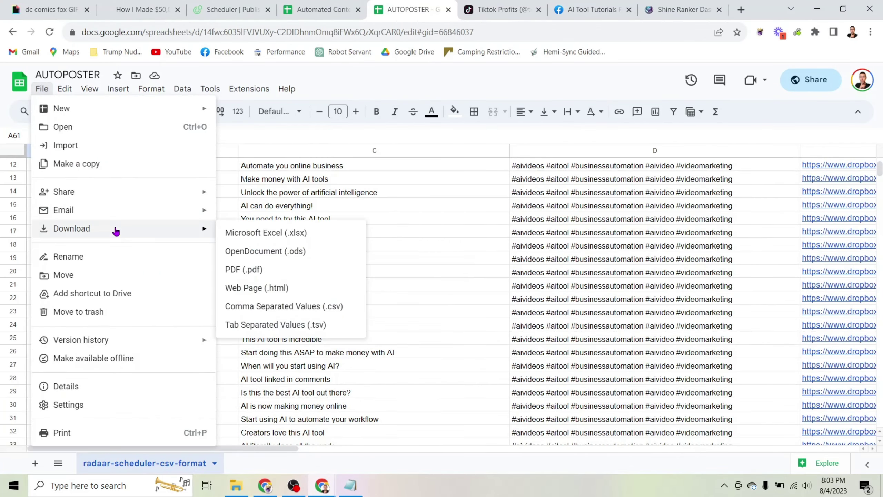
click(348, 310)
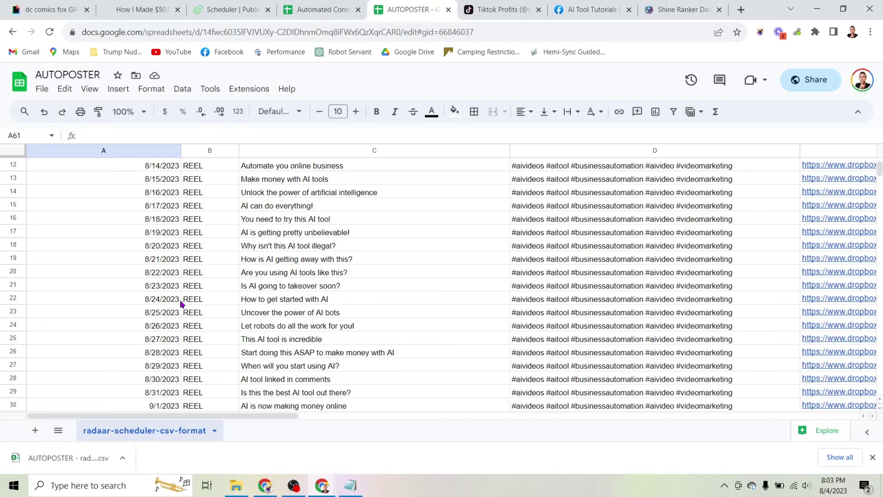
click(350, 485)
click(353, 213)
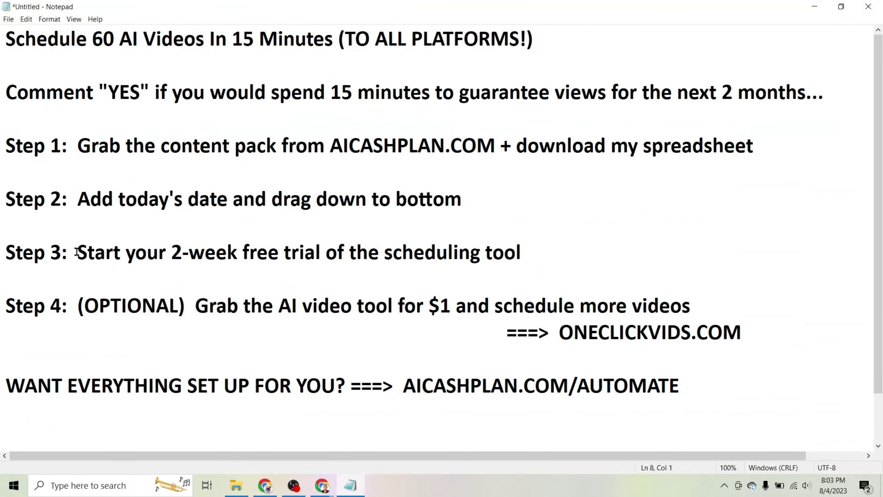
click(77, 252)
drag(78, 252, 537, 249)
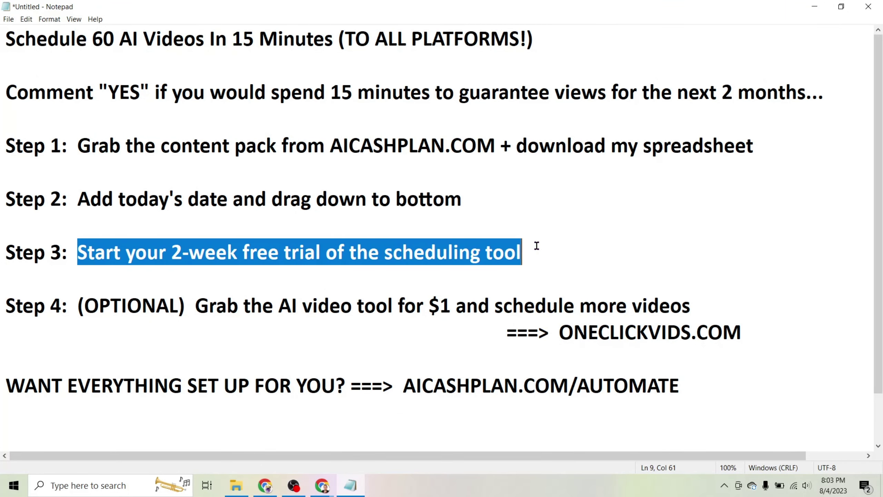
click(815, 6)
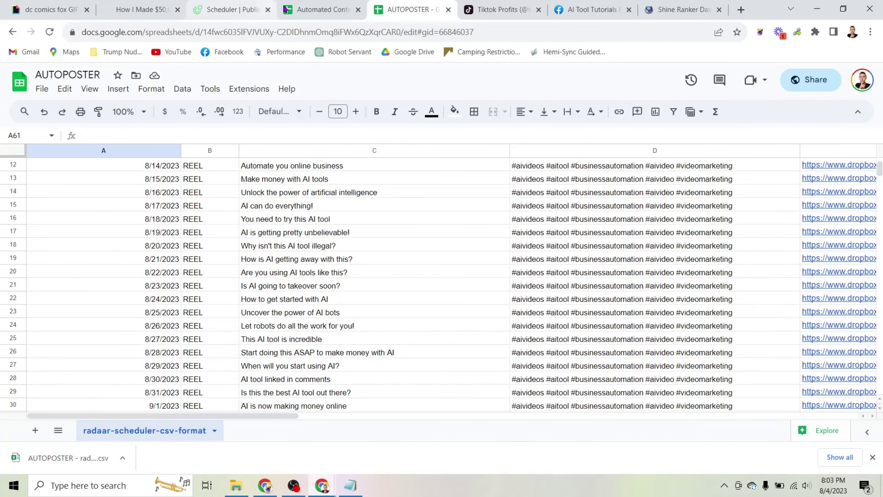
click(318, 9)
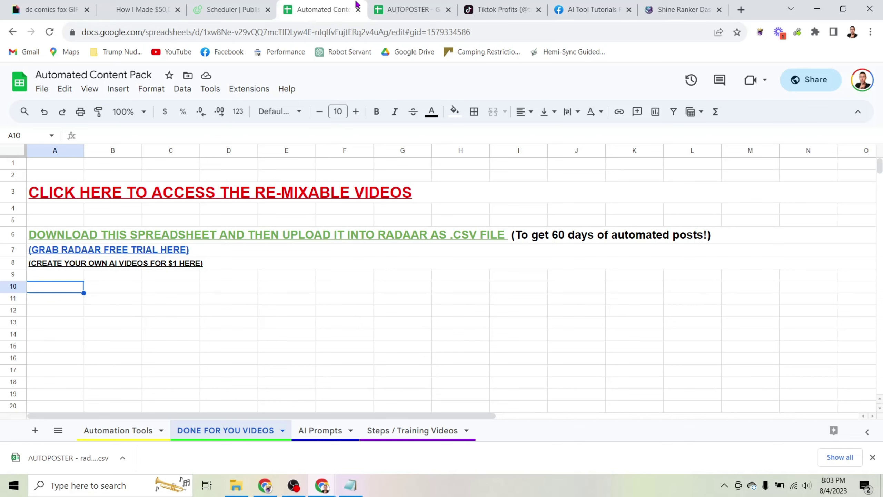
Switch to the Radaar Scheduler | Publishing tab showing the August 2023 calendar.
click(239, 10)
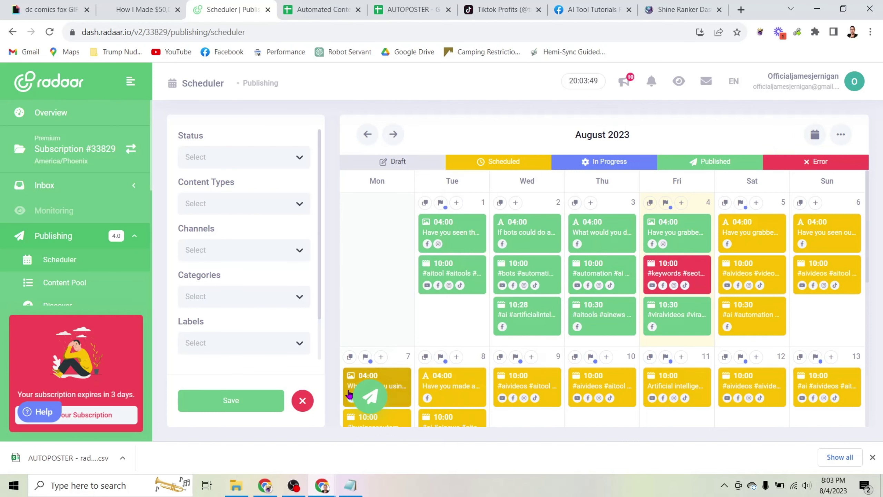
click(371, 396)
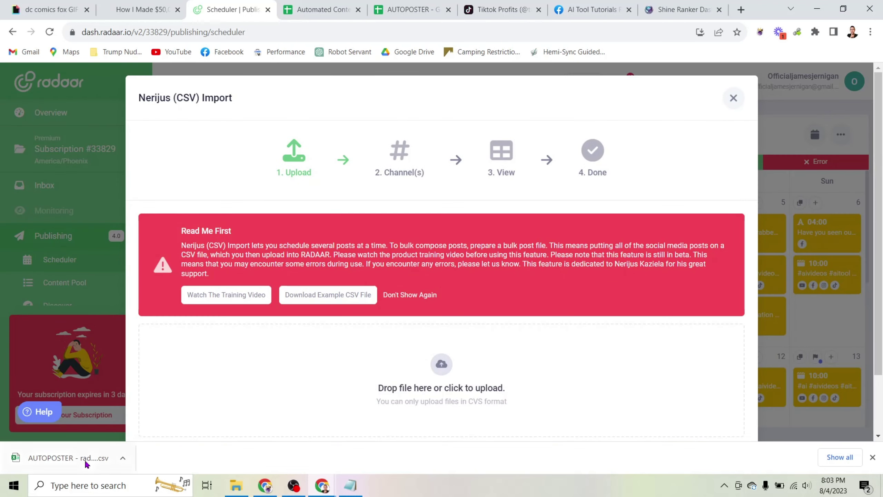
drag(69, 457, 349, 364)
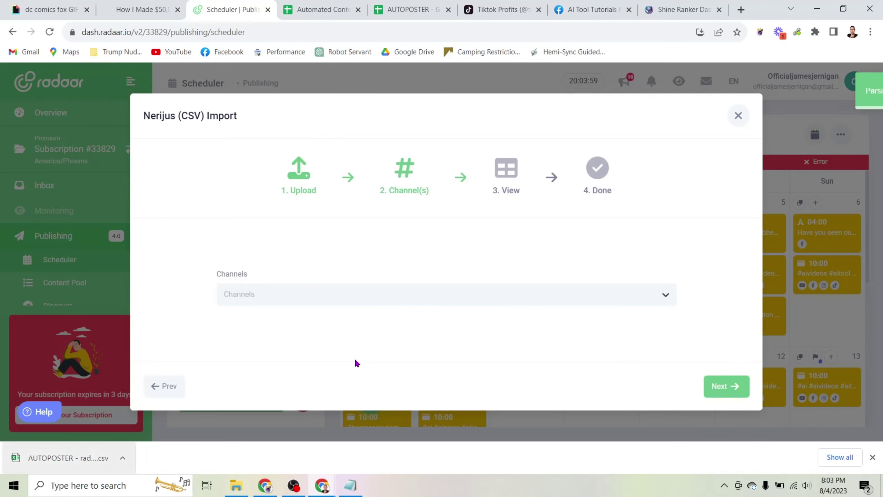
click(420, 293)
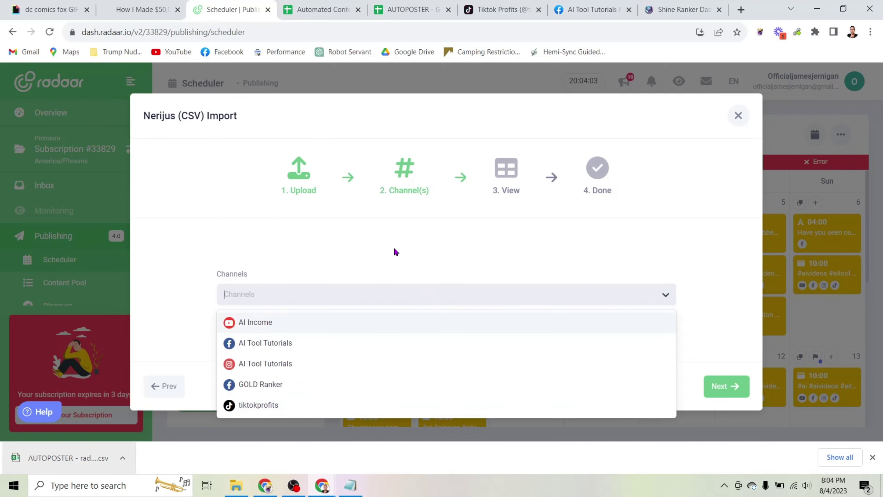
click(382, 262)
click(738, 115)
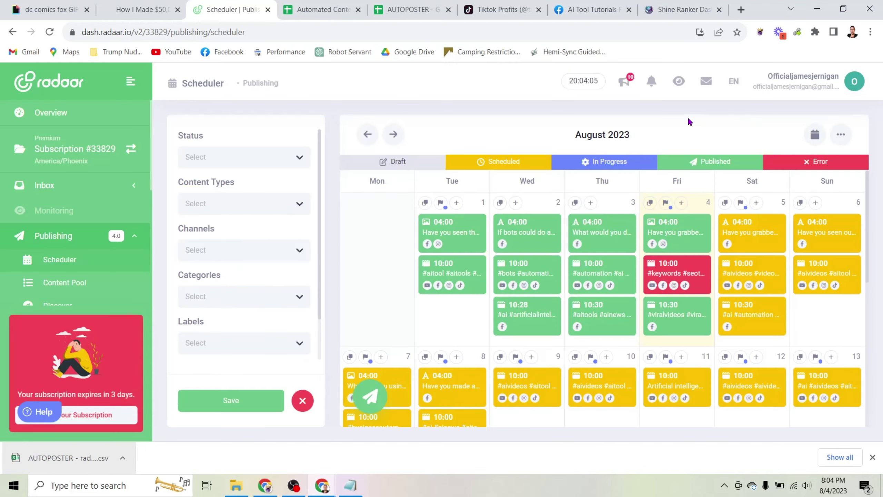
scroll(112, 209, down, 3)
scroll(108, 203, down, 2)
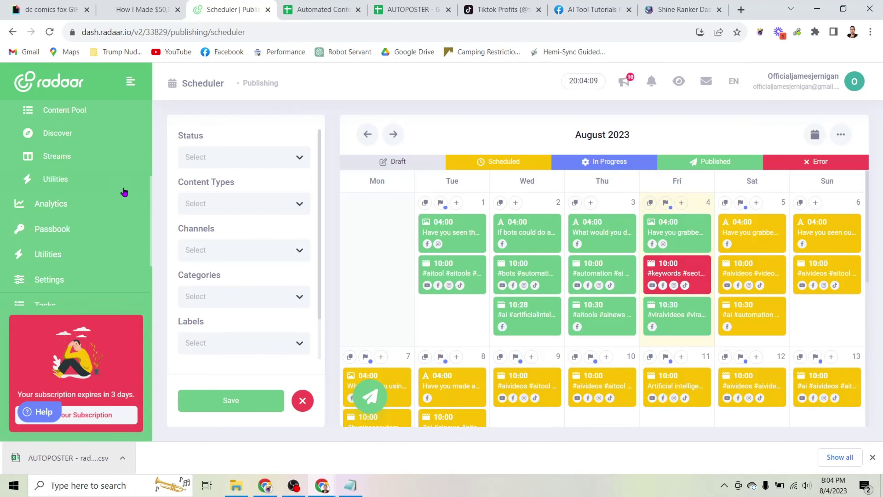
scroll(96, 189, down, 3)
click(49, 221)
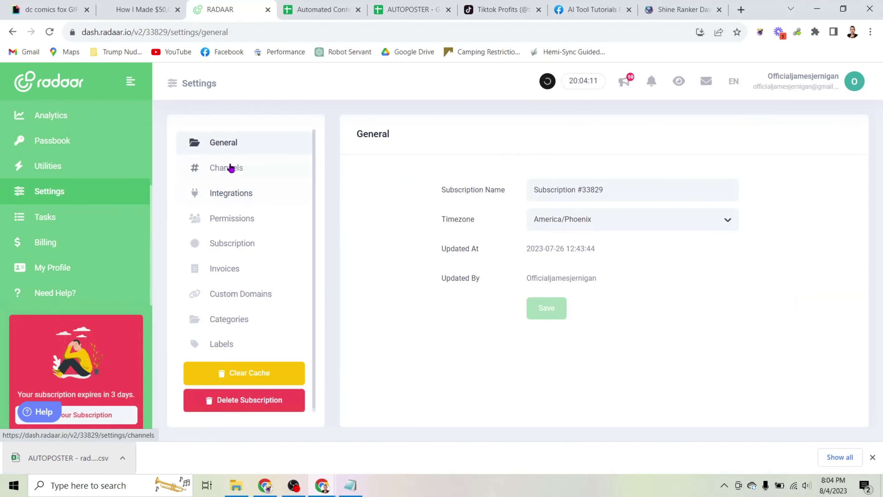
click(240, 168)
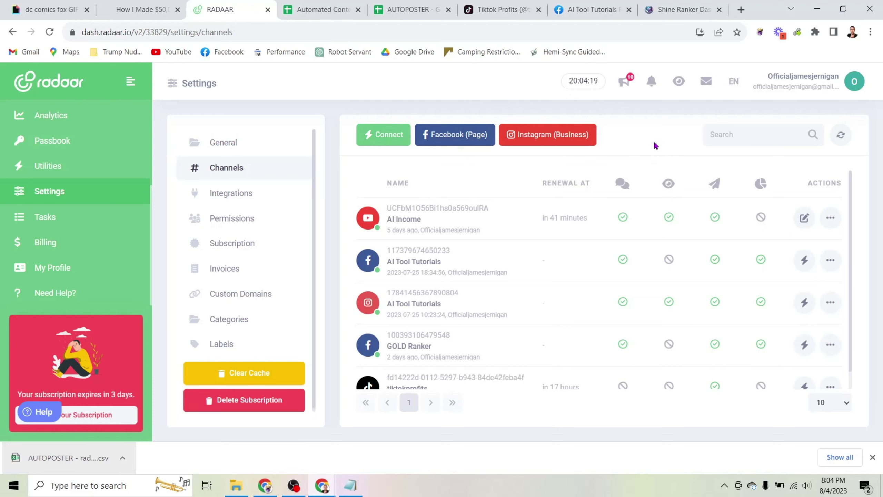
scroll(71, 143, up, 3)
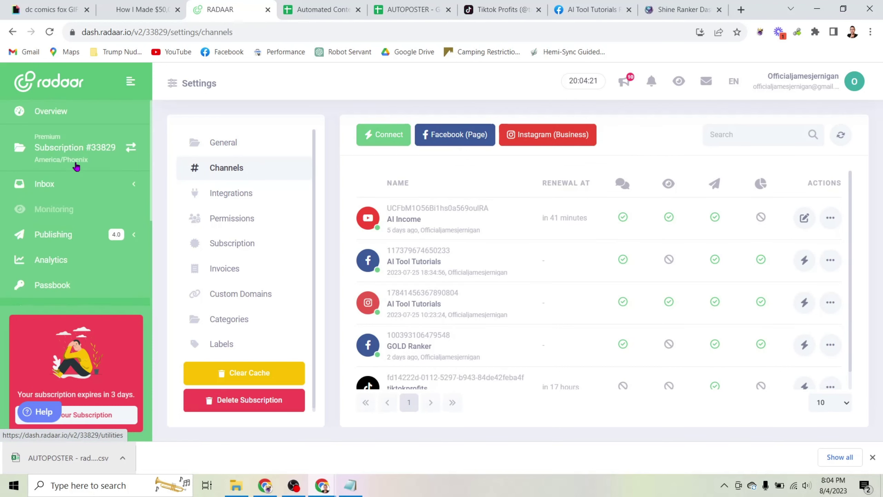
click(83, 242)
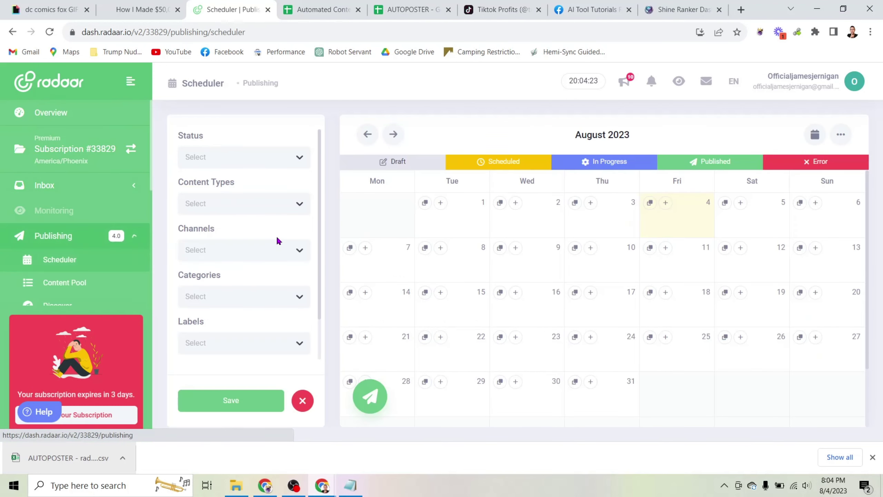
Advance the Radaar calendar to September 2023 to check the scheduled daily posts.
mouse_move(644, 314)
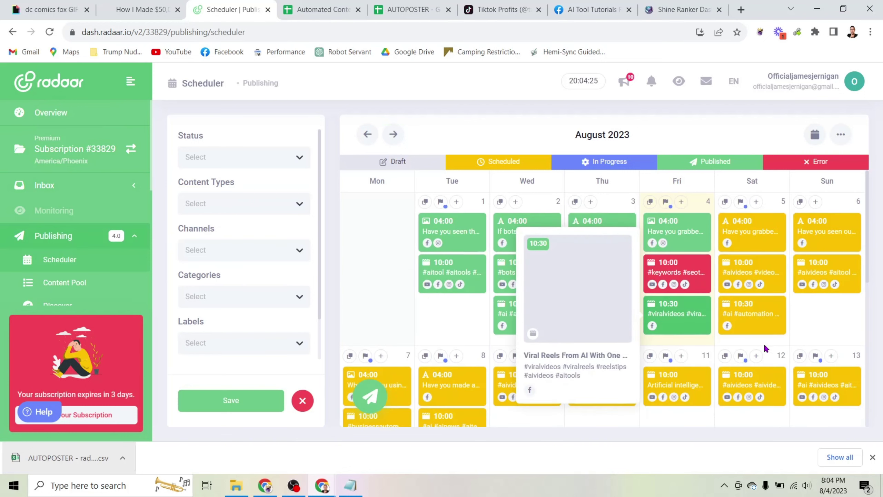
scroll(760, 338, down, 5)
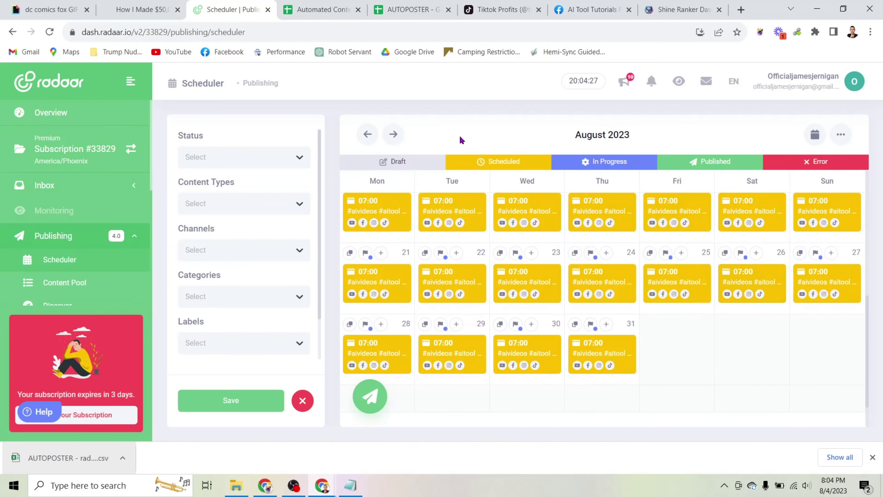
click(393, 133)
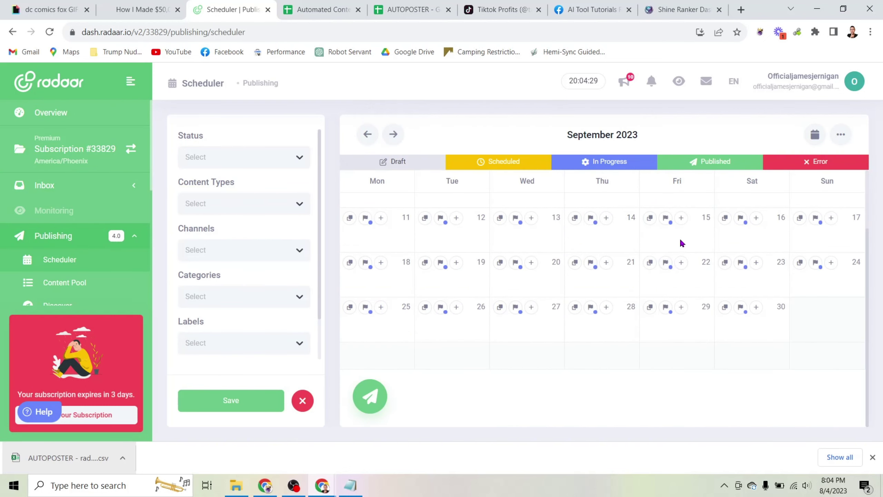
scroll(678, 242, up, 3)
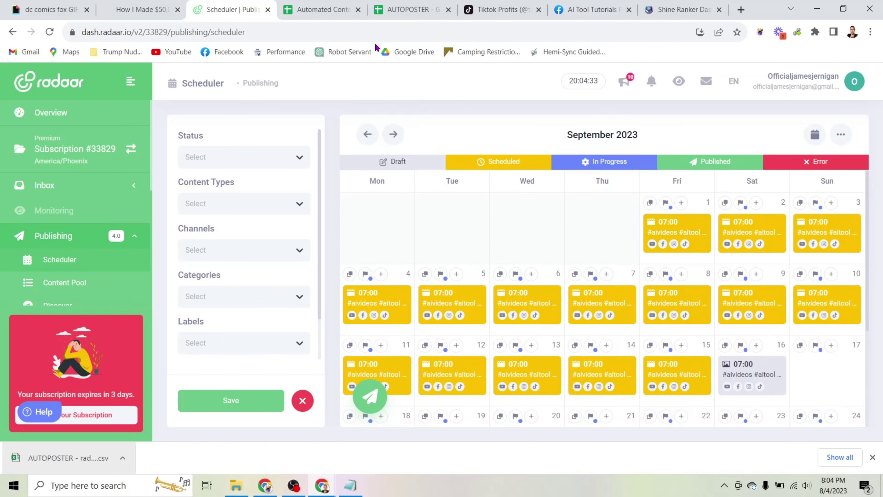
Return through the Automated Content Pack tab to the AUTOPOSTER sheet's header row.
click(325, 10)
click(408, 7)
scroll(511, 252, up, 4)
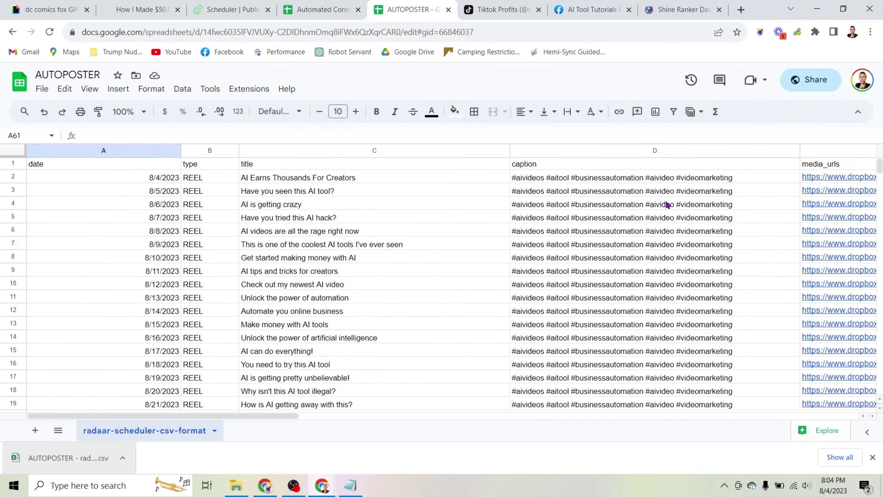
scroll(667, 205, down, 2)
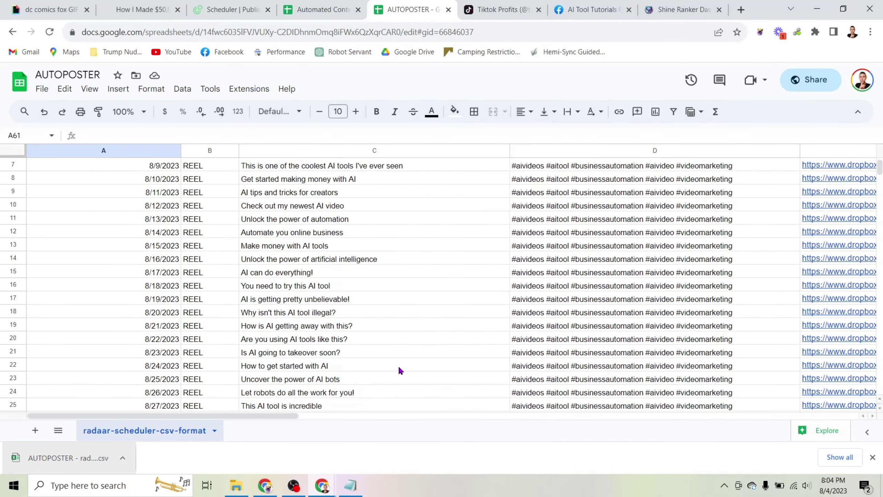
click(350, 486)
click(320, 347)
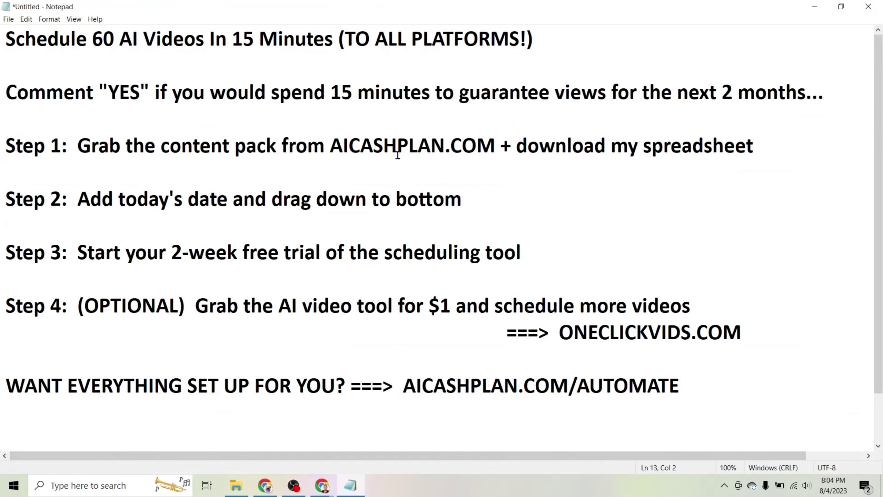
drag(327, 148, 488, 151)
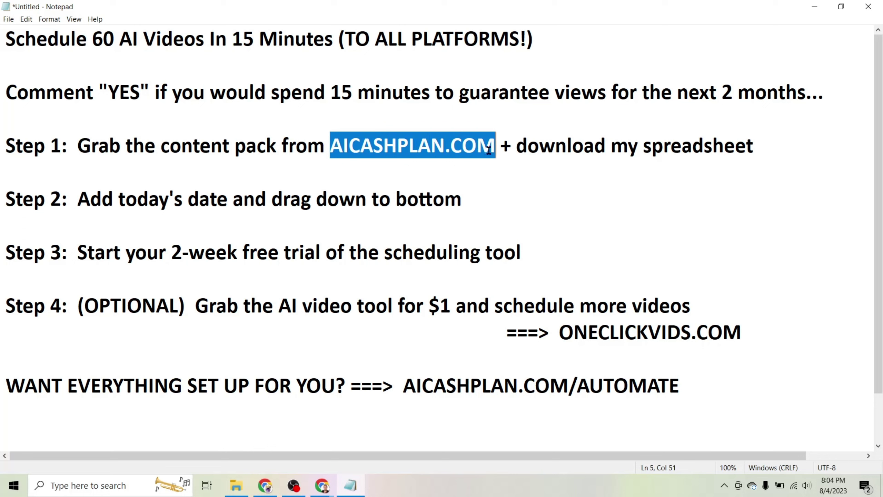
drag(170, 253, 525, 254)
click(527, 254)
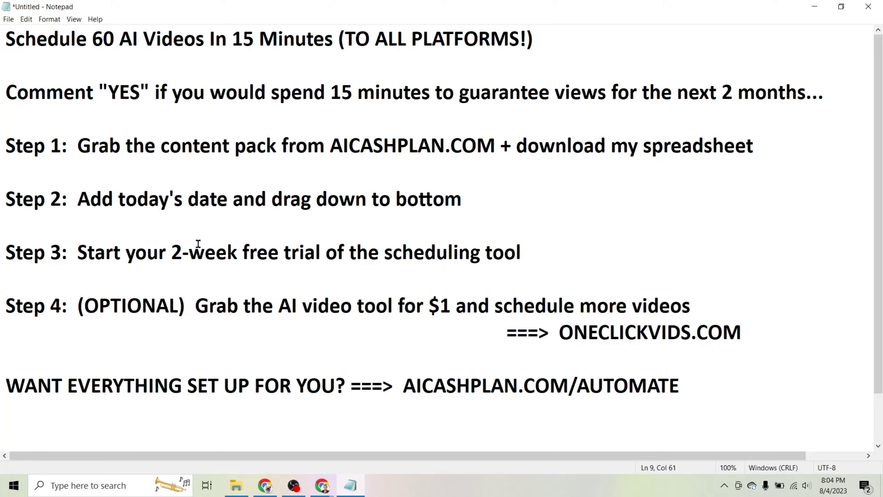
drag(172, 252, 319, 252)
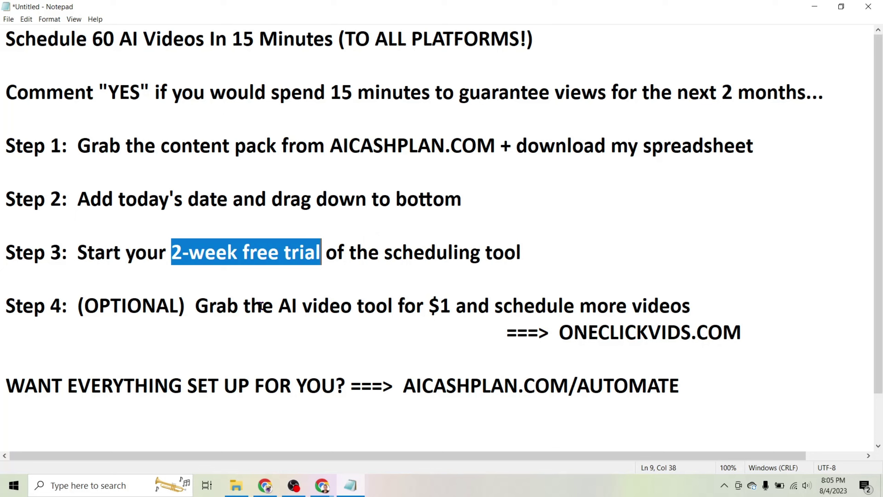
drag(77, 307, 693, 311)
click(196, 305)
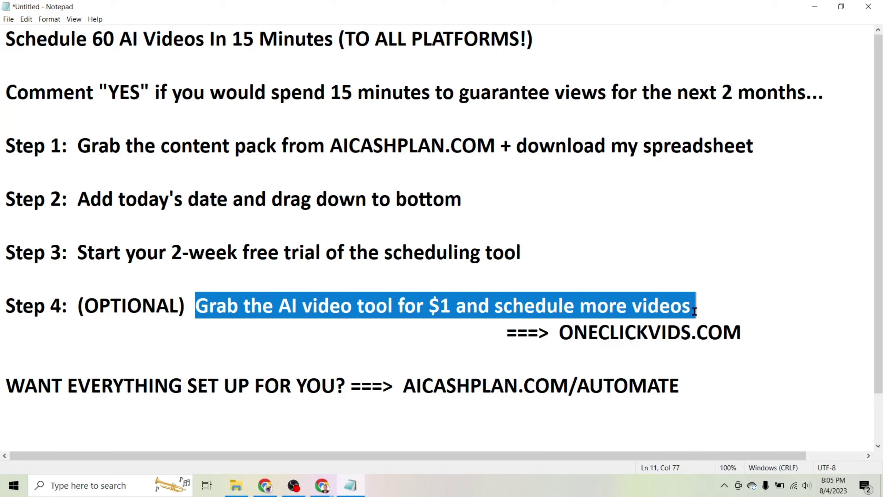
drag(558, 332, 759, 336)
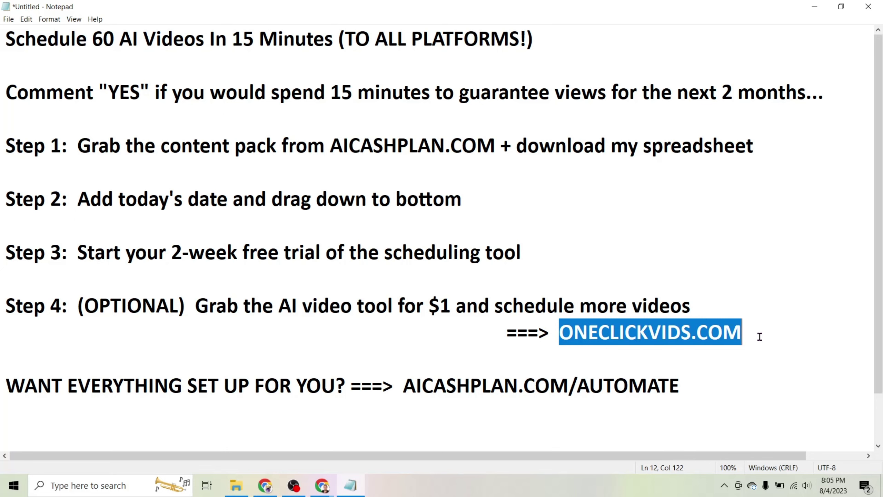
Go to the OneClickVids AI Text to Image page and review the money-making robots prompt.
click(811, 8)
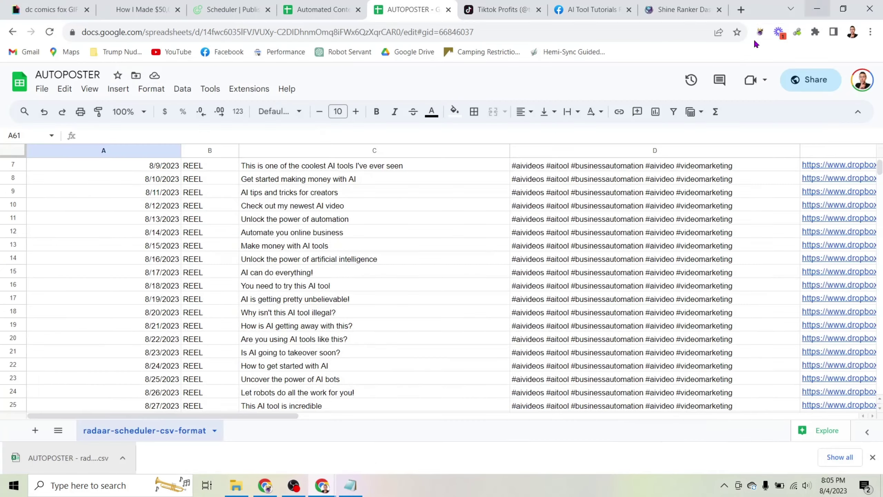
click(697, 18)
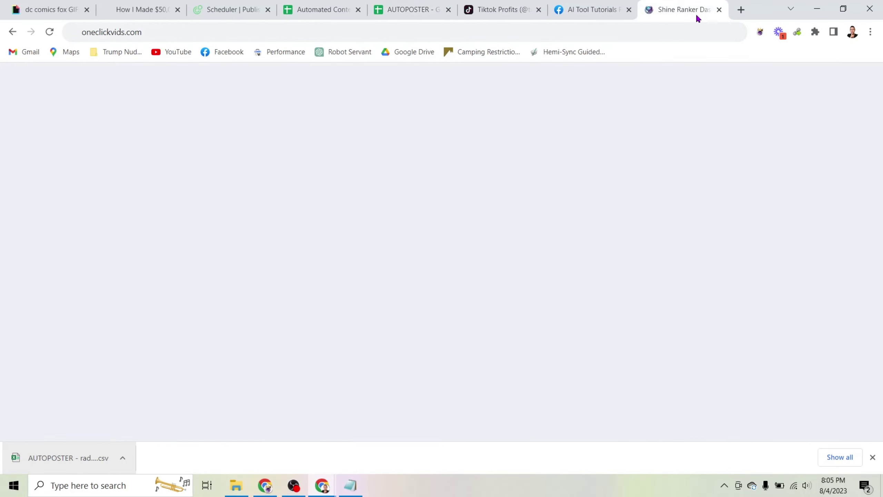
click(394, 10)
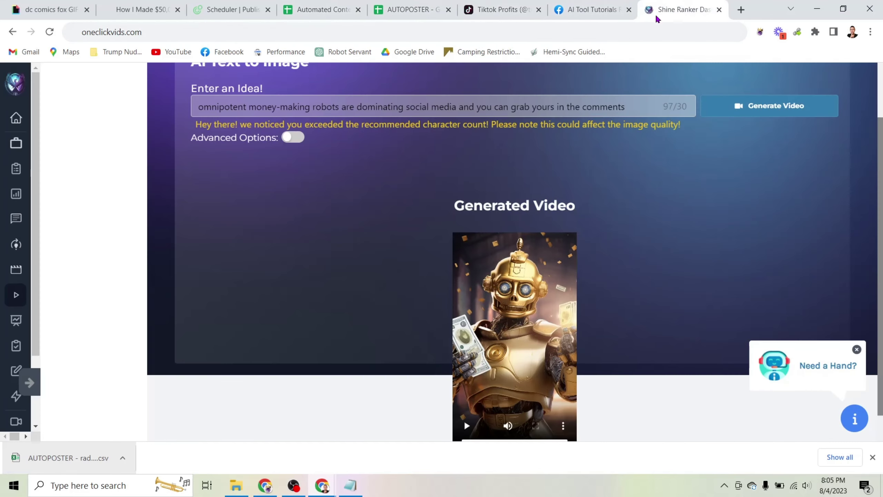
click(660, 13)
scroll(344, 130, up, 2)
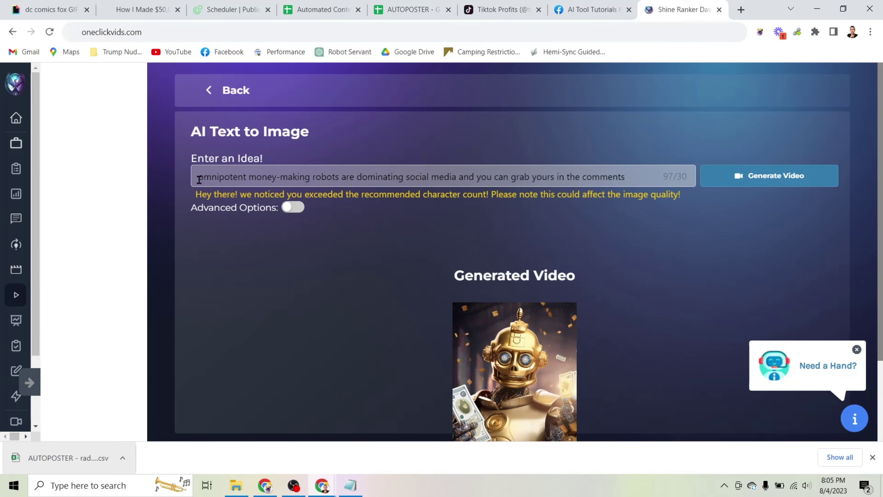
drag(199, 179, 656, 174)
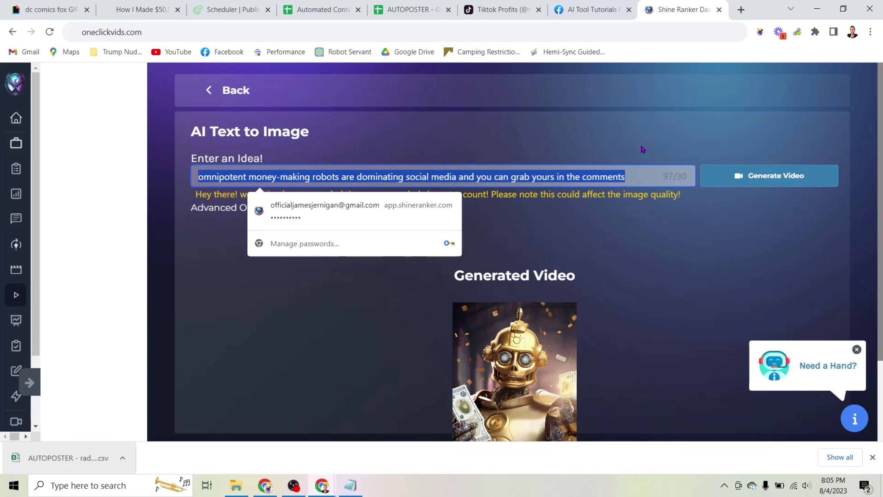
click(625, 143)
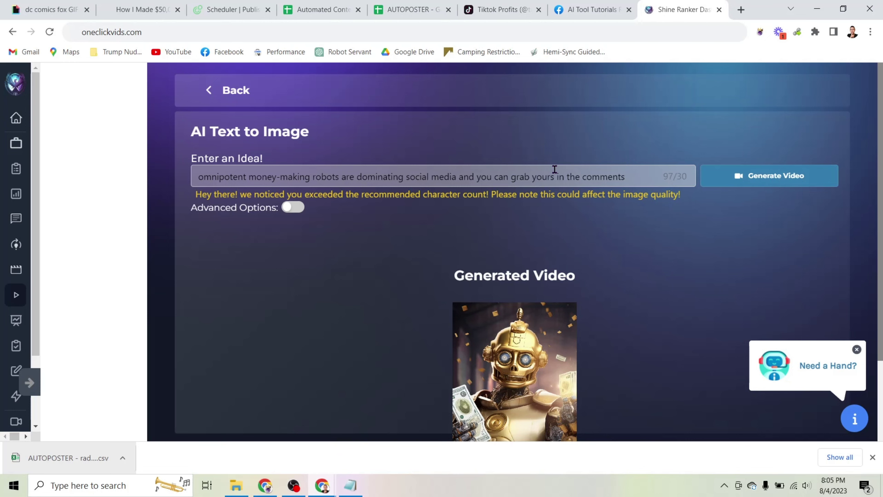
scroll(554, 170, down, 3)
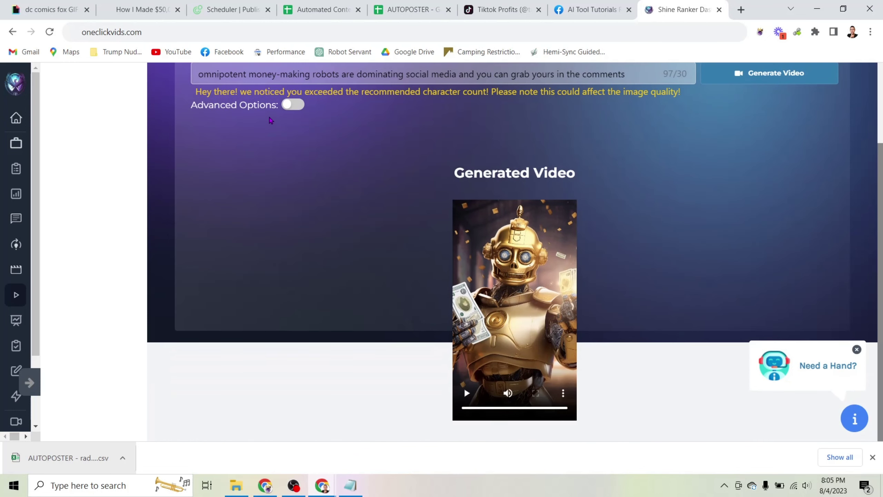
Toggle Advanced Options on and off, then play the generated gold robot video.
click(291, 105)
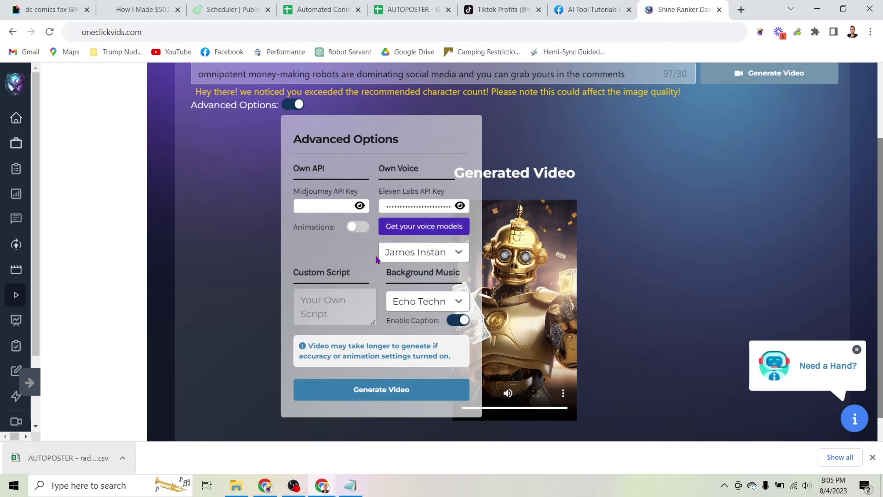
click(299, 103)
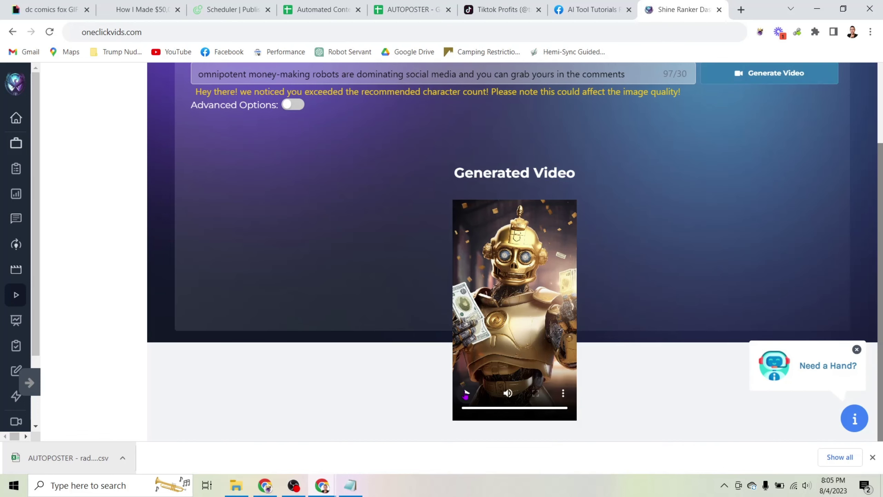
drag(199, 73, 656, 179)
click(630, 235)
scroll(464, 398, down, 3)
click(466, 392)
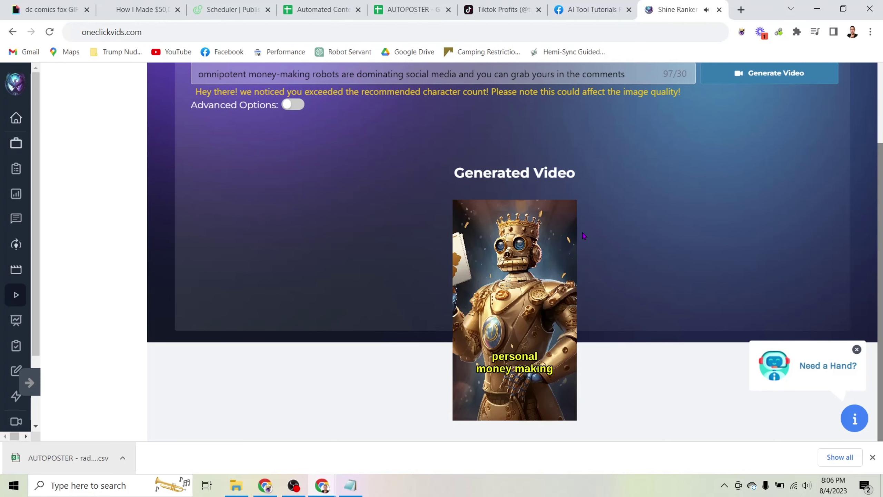
mouse_move(576, 276)
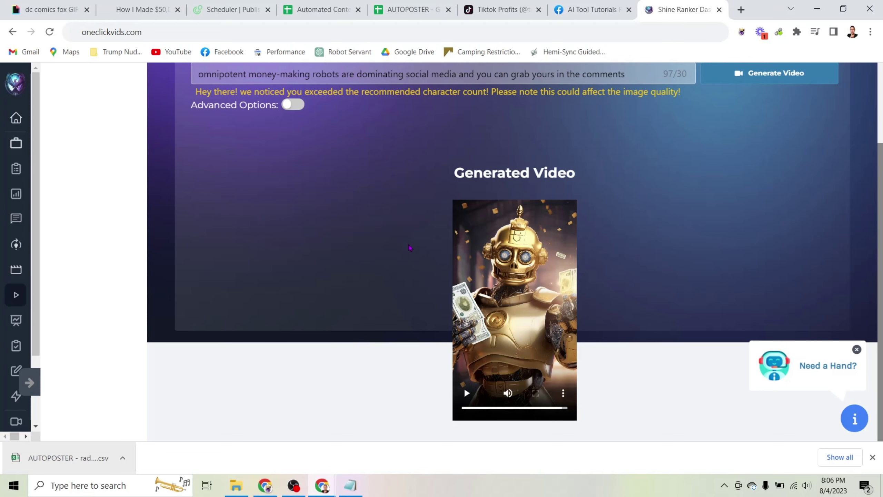
scroll(409, 247, up, 3)
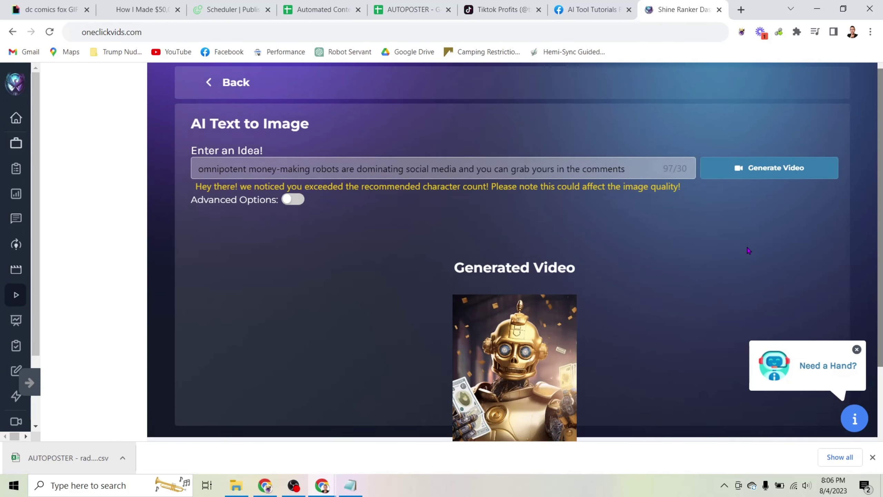
scroll(748, 251, down, 3)
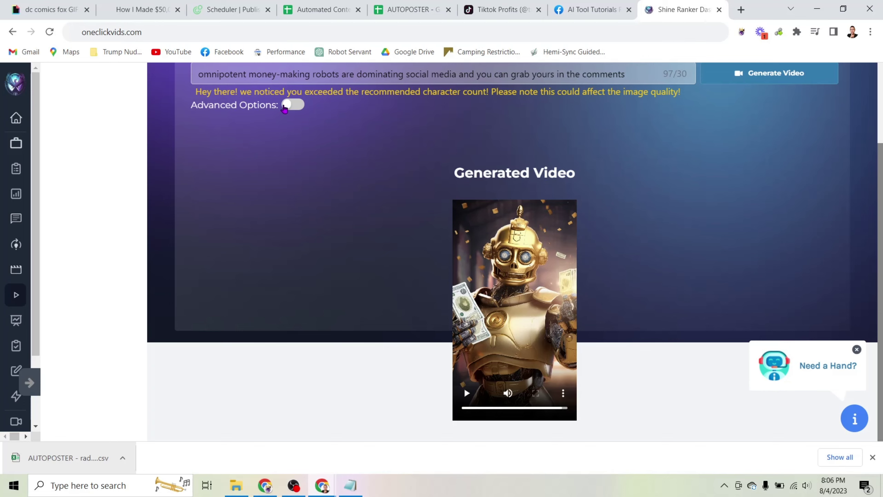
Look over the narrator voice list and the video's options menu, closing both without changes.
click(284, 106)
click(413, 257)
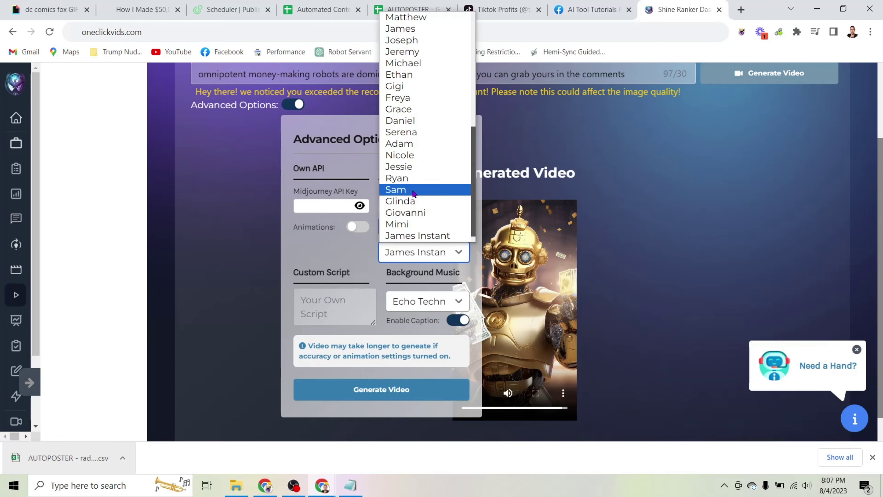
scroll(446, 118, up, 5)
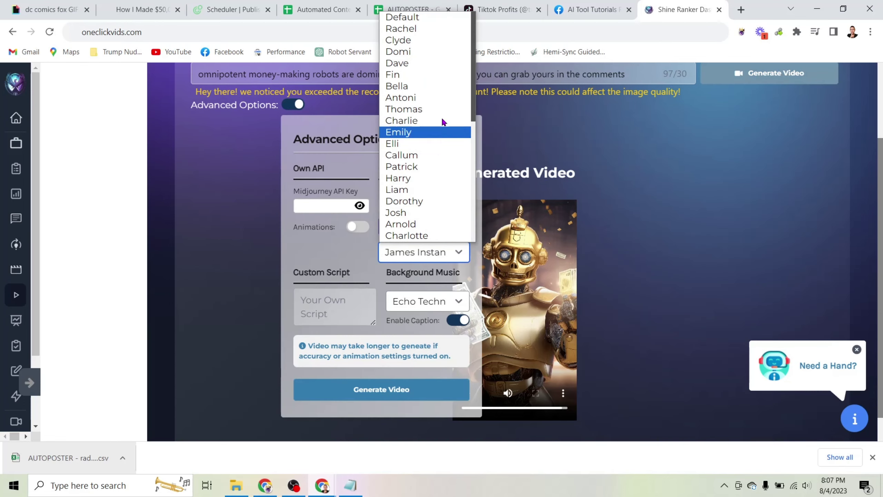
click(730, 191)
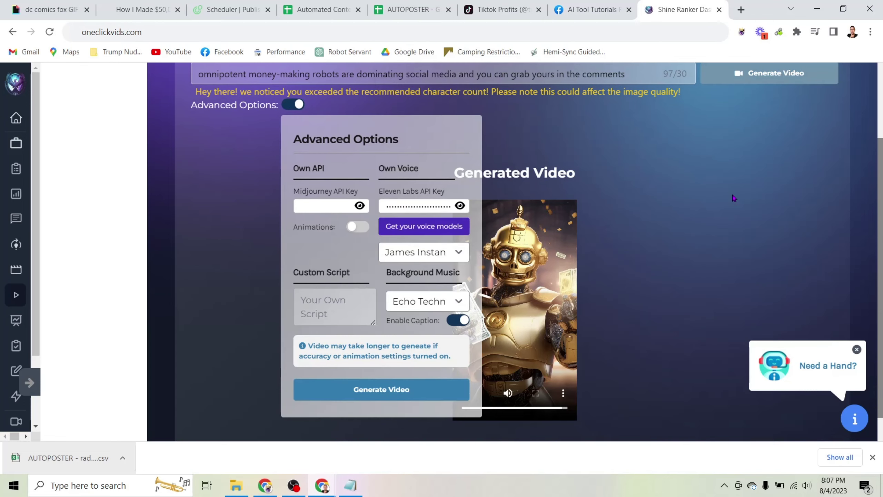
click(293, 105)
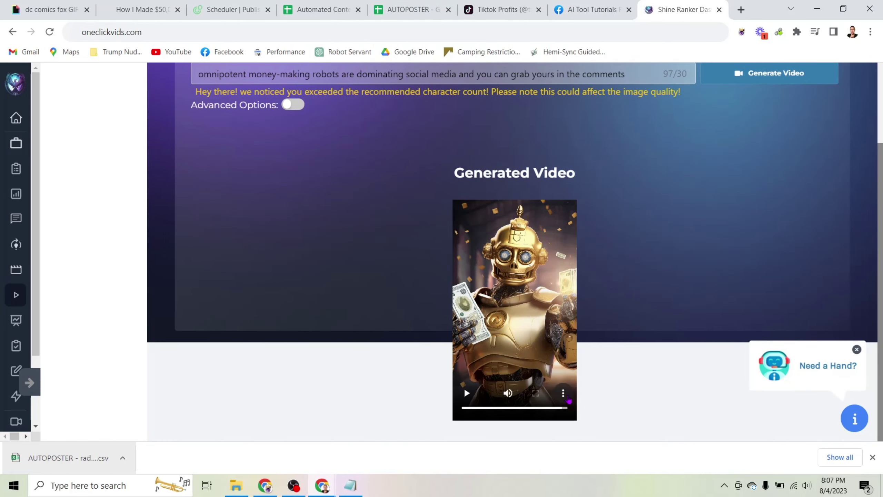
click(563, 393)
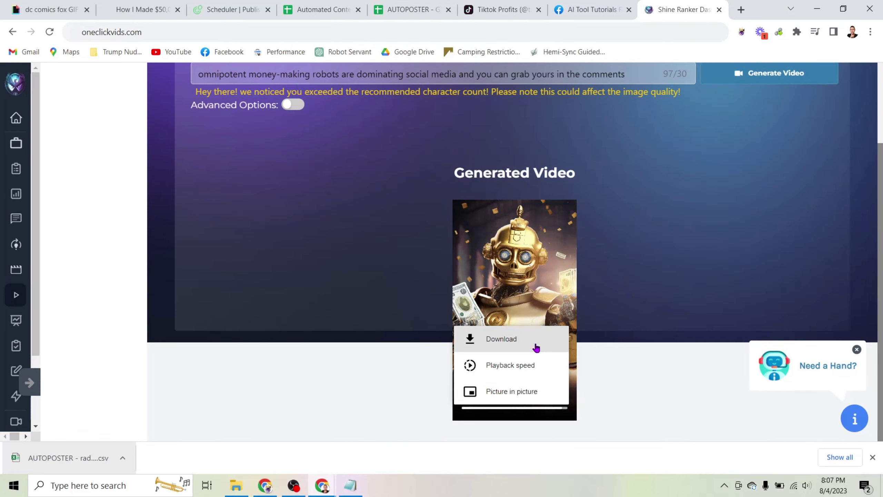
click(711, 282)
Scroll AUTOPOSTER to the 10/1/2023 row, view Radaar's September calendar, then bring up the Notepad notes.
click(417, 9)
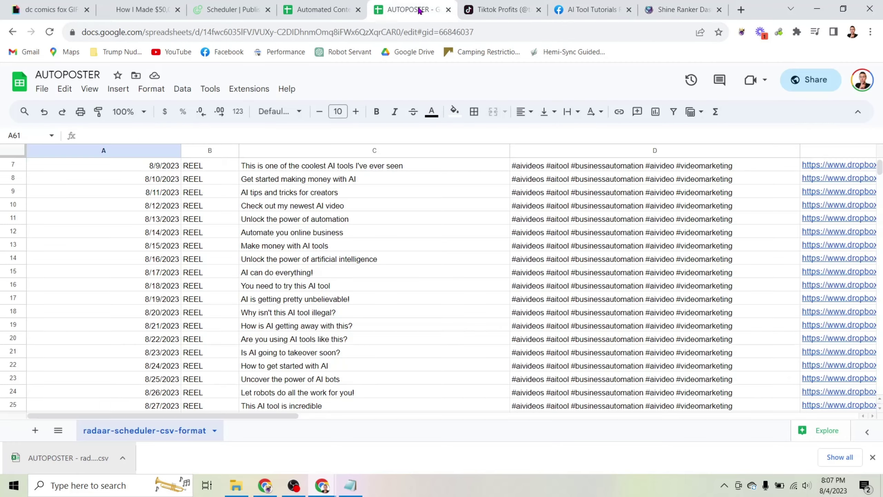
scroll(788, 280, down, 11)
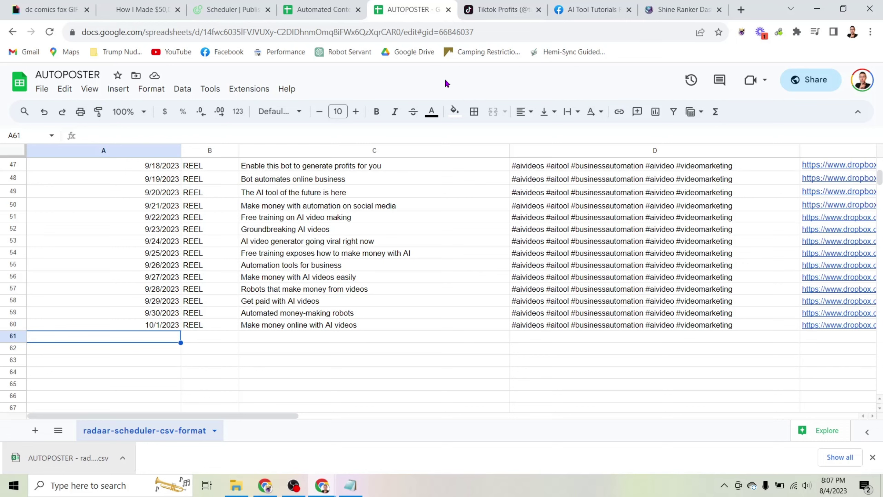
click(256, 10)
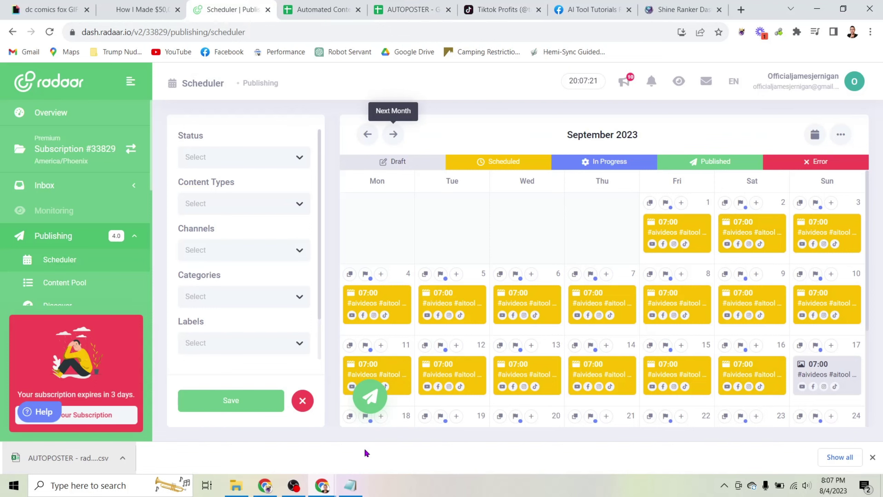
click(350, 485)
click(537, 331)
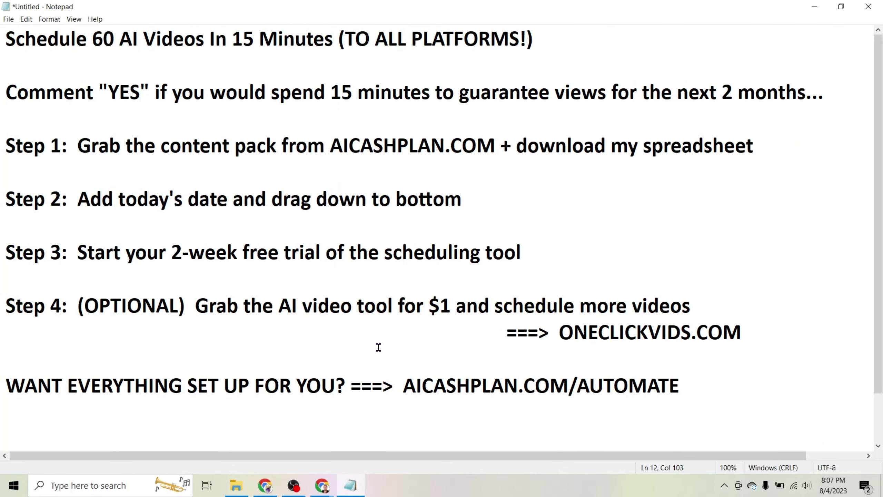
Highlight Step 4's AI video tool phrase, its $1 price and the ONECLICKVIDS.COM link.
drag(195, 305, 700, 306)
click(455, 306)
click(566, 315)
drag(559, 333, 781, 334)
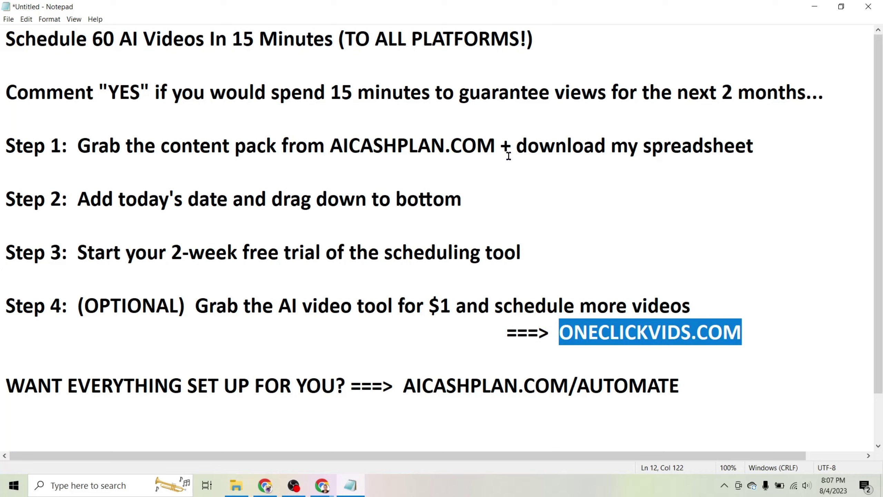
click(484, 134)
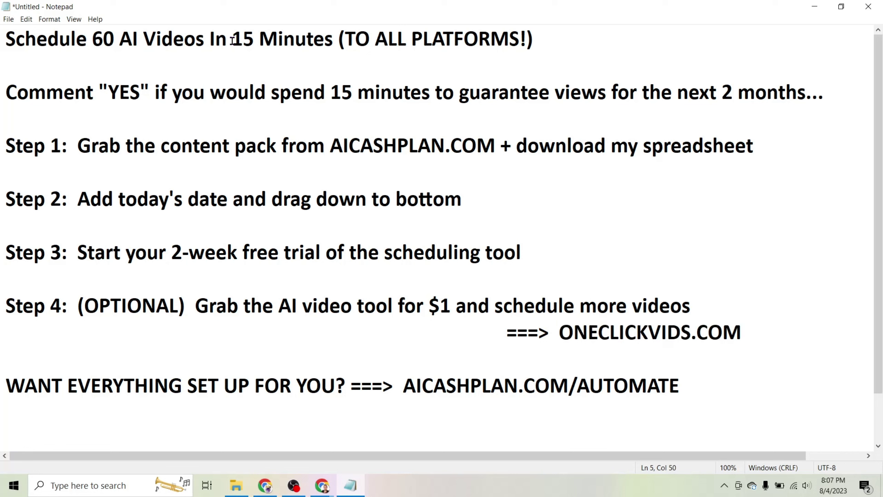
Highlight '15 Minutes' in the title, AICASHPLAN.COM and 'download my spreadsheet' in Step 1, then Steps 2 and 3.
drag(232, 41, 336, 42)
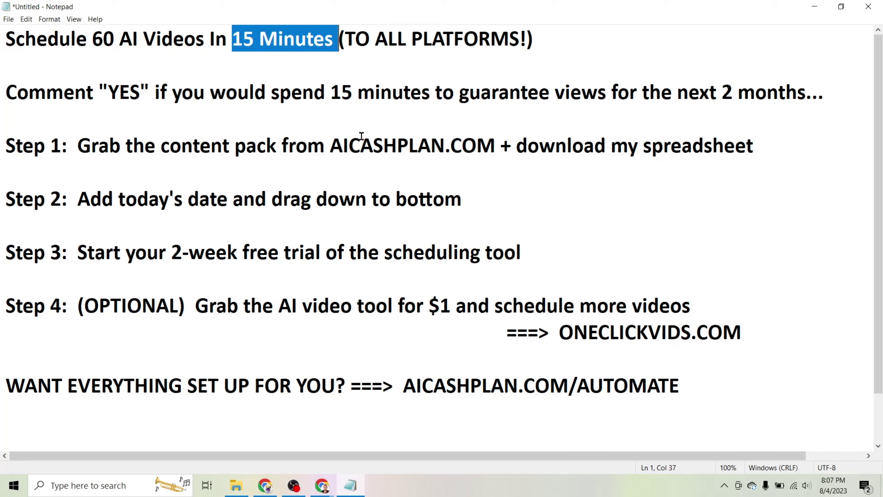
drag(329, 145, 489, 146)
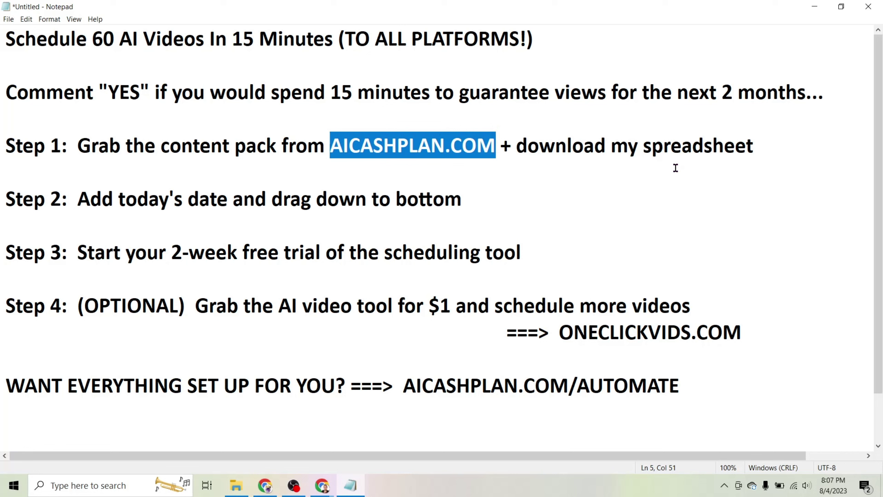
drag(515, 151, 797, 151)
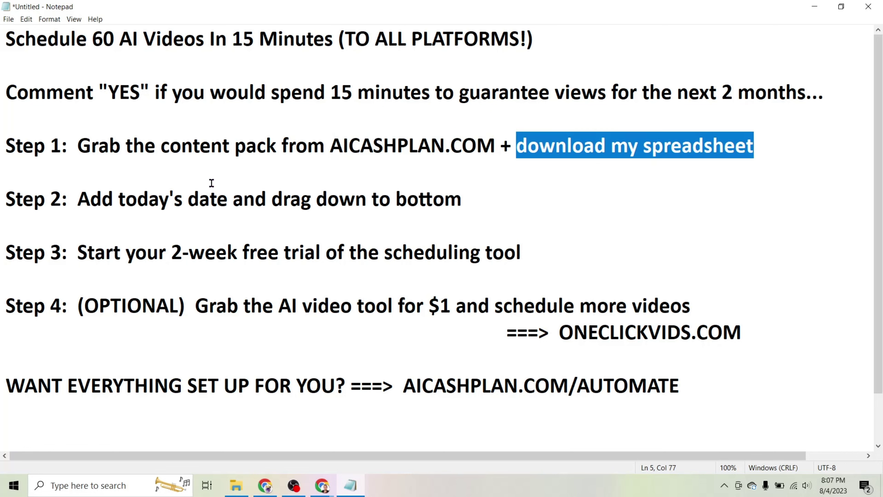
drag(78, 201, 473, 205)
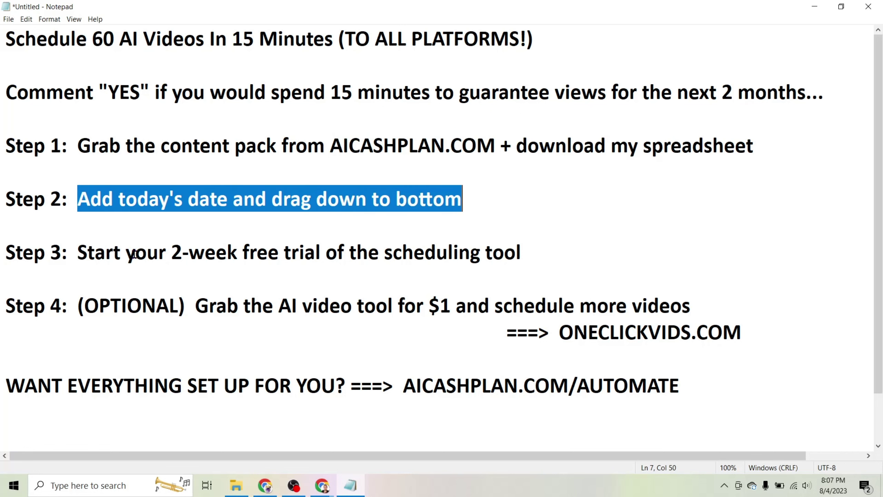
drag(72, 254, 547, 253)
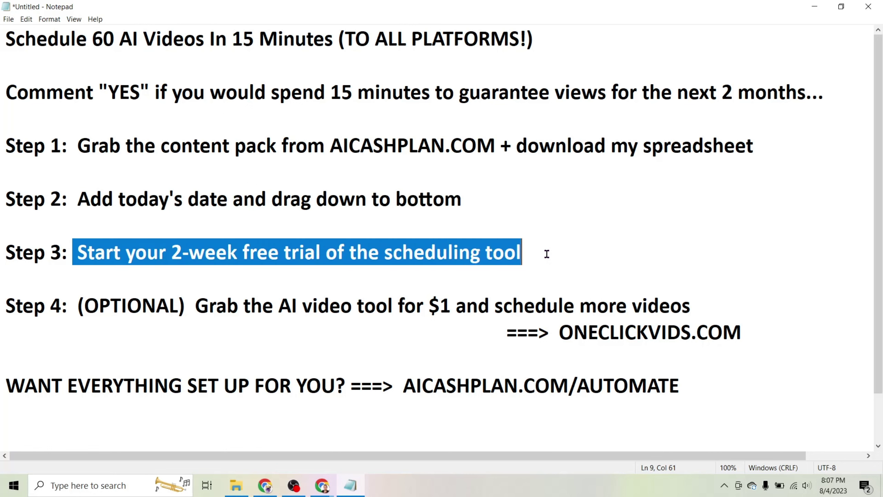
click(546, 254)
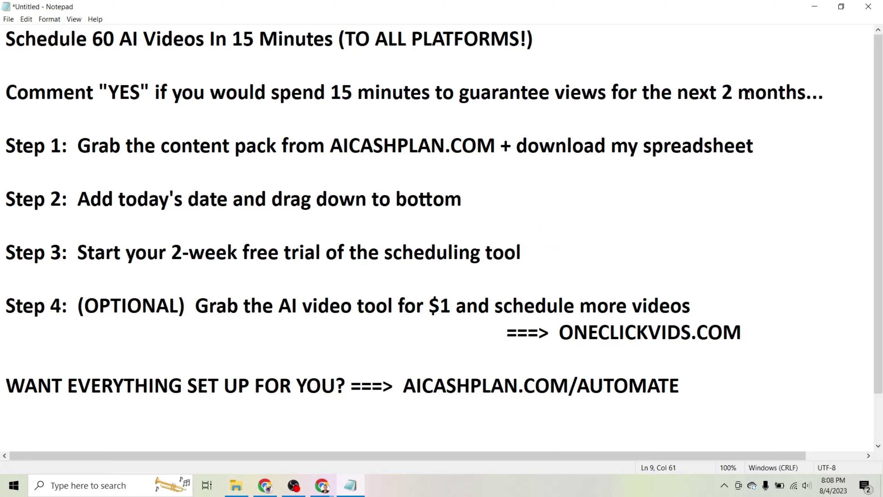
Scroll through the Automated Content Pack's Automation Tools sheet, then return to Notepad below Step 1.
click(806, 13)
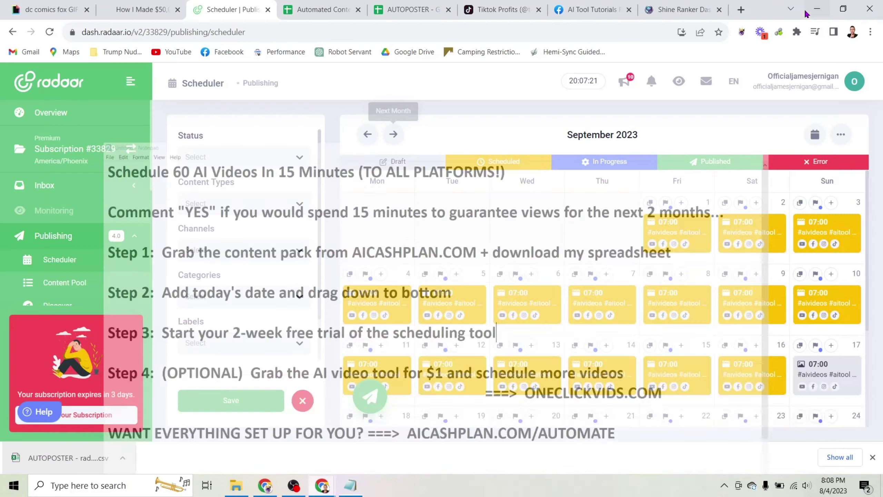
click(308, 10)
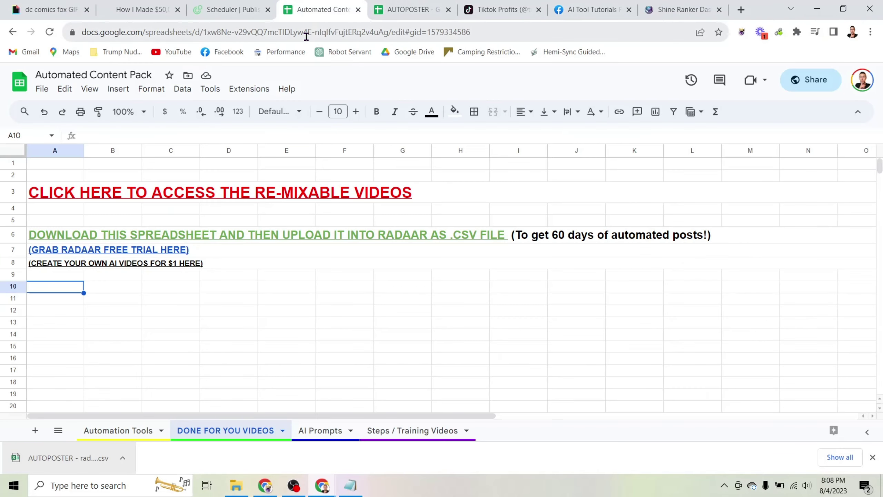
click(144, 430)
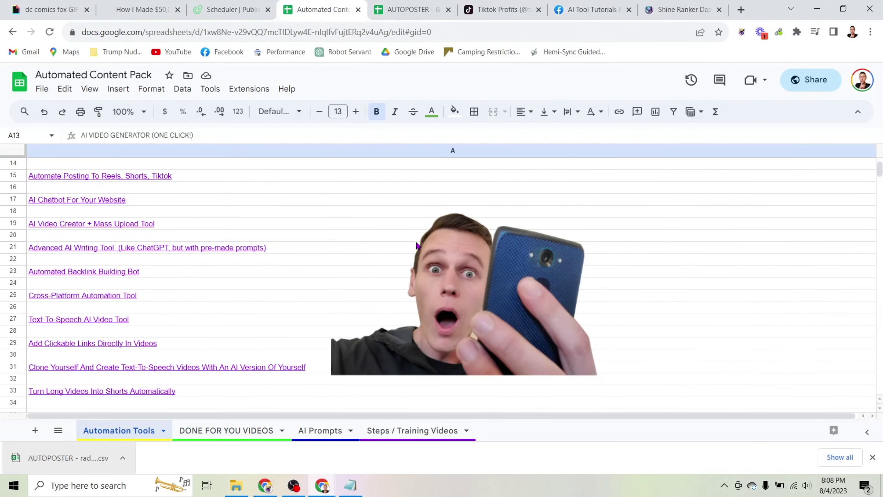
scroll(389, 211, down, 3)
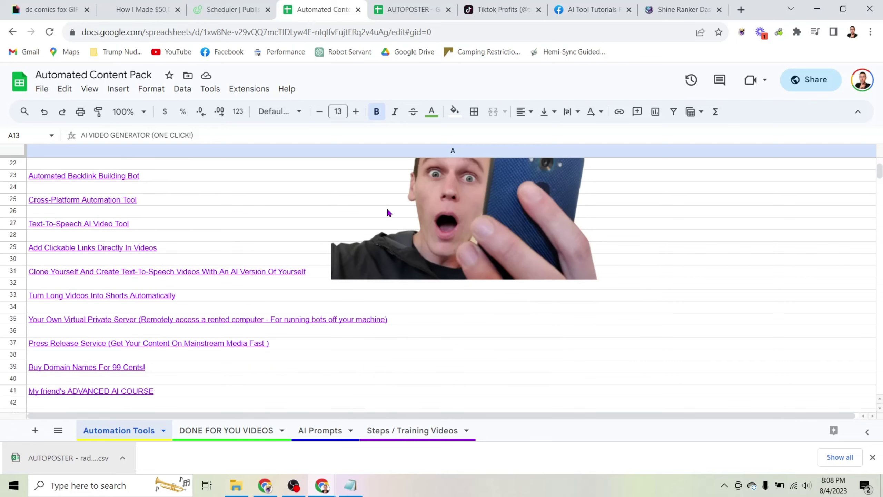
scroll(388, 212, down, 2)
scroll(389, 214, up, 10)
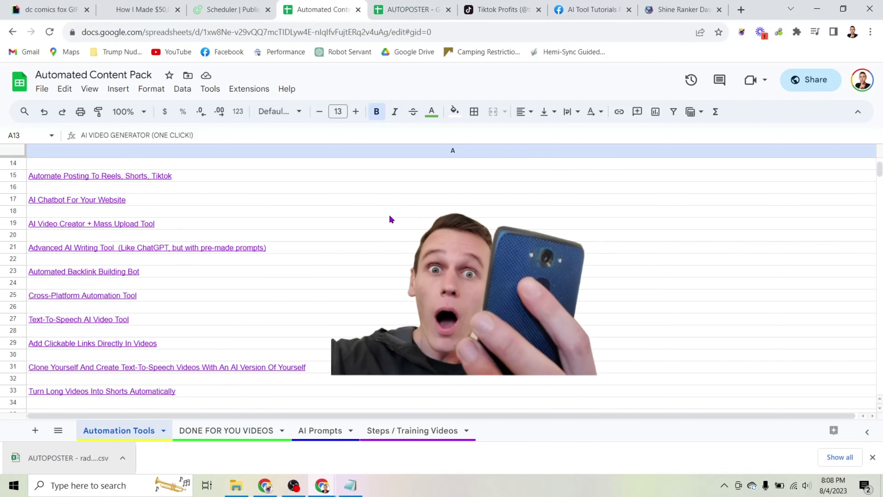
scroll(570, 249, up, 2)
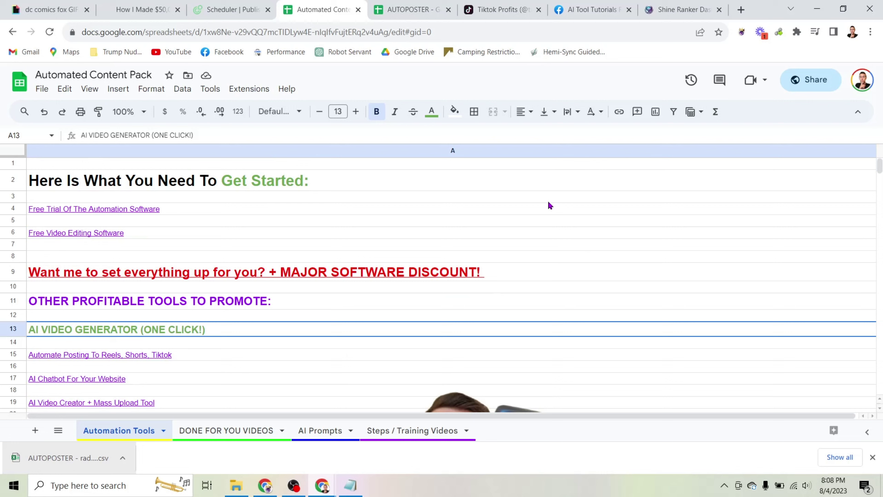
click(350, 485)
click(436, 178)
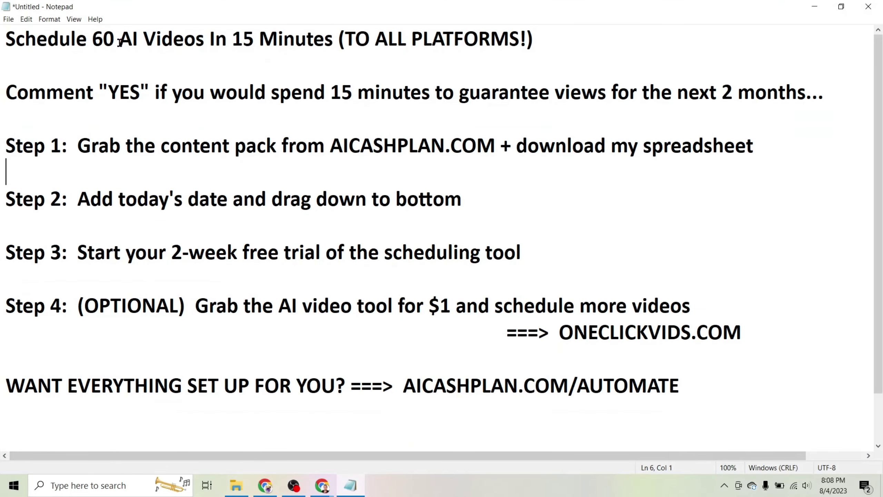
drag(119, 39, 203, 40)
click(202, 40)
drag(236, 39, 329, 42)
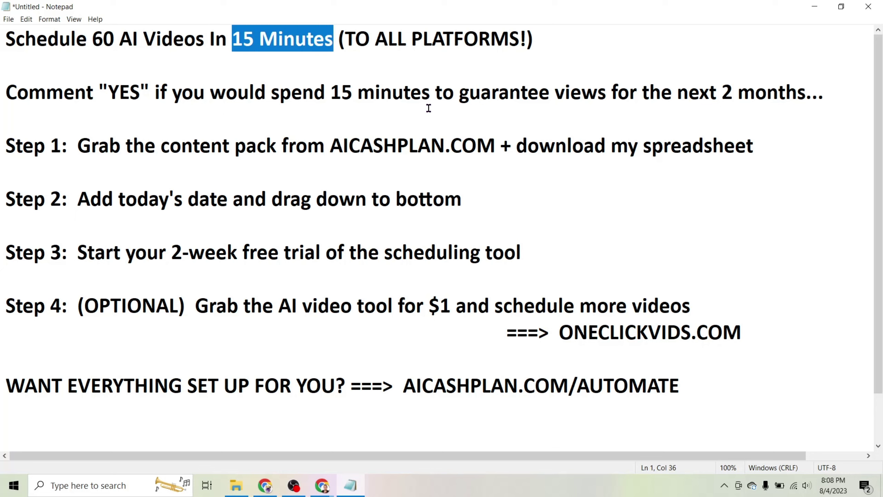
drag(335, 146, 498, 146)
click(520, 146)
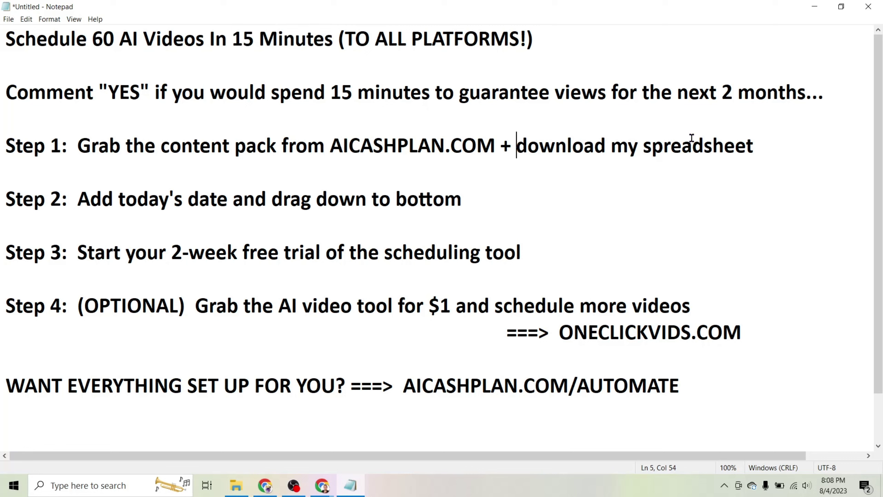